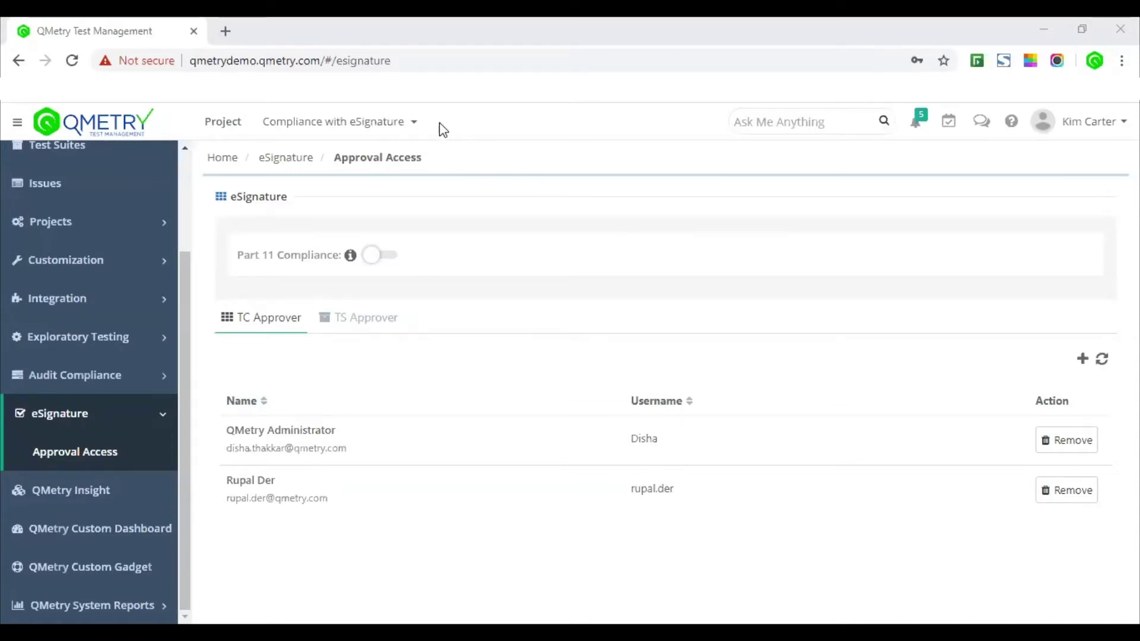
left_click(401, 125)
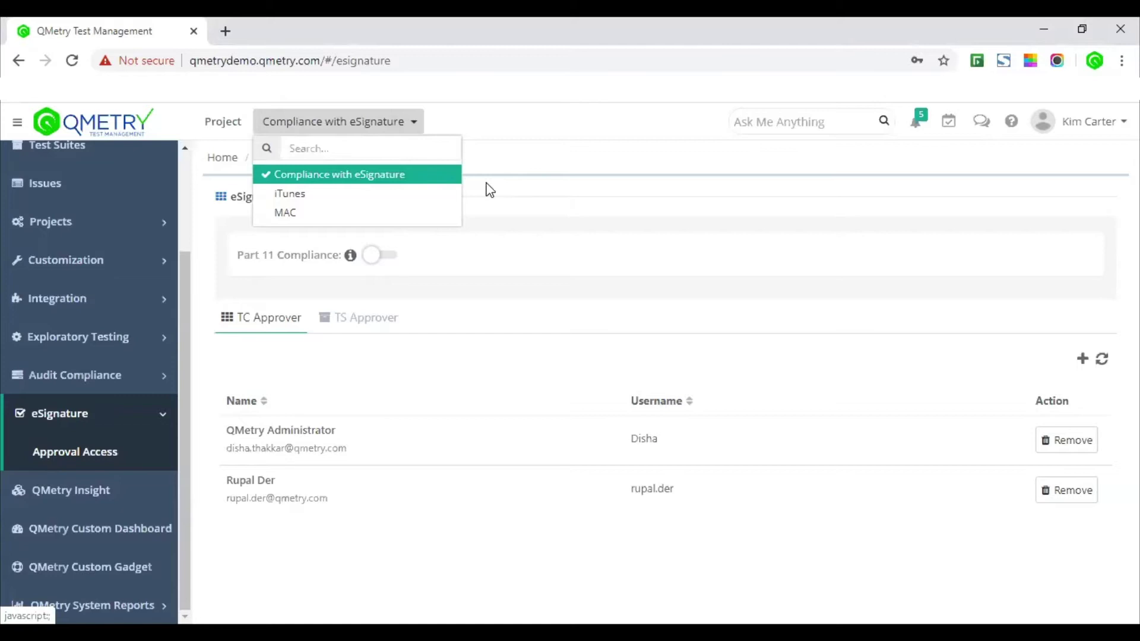
left_click(539, 208)
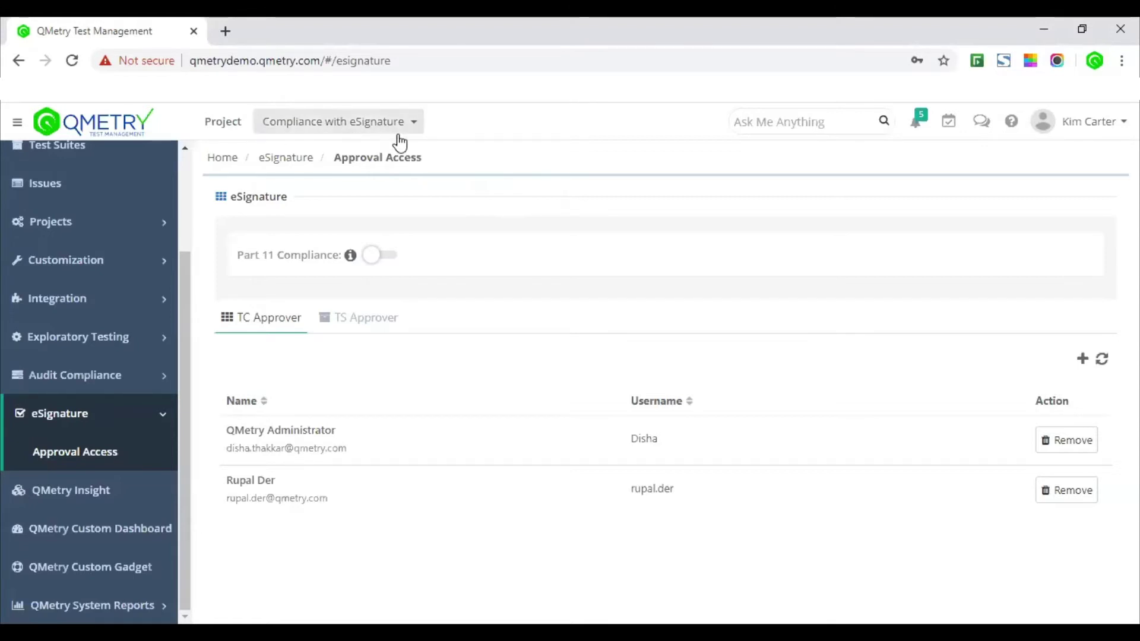
left_click(349, 131)
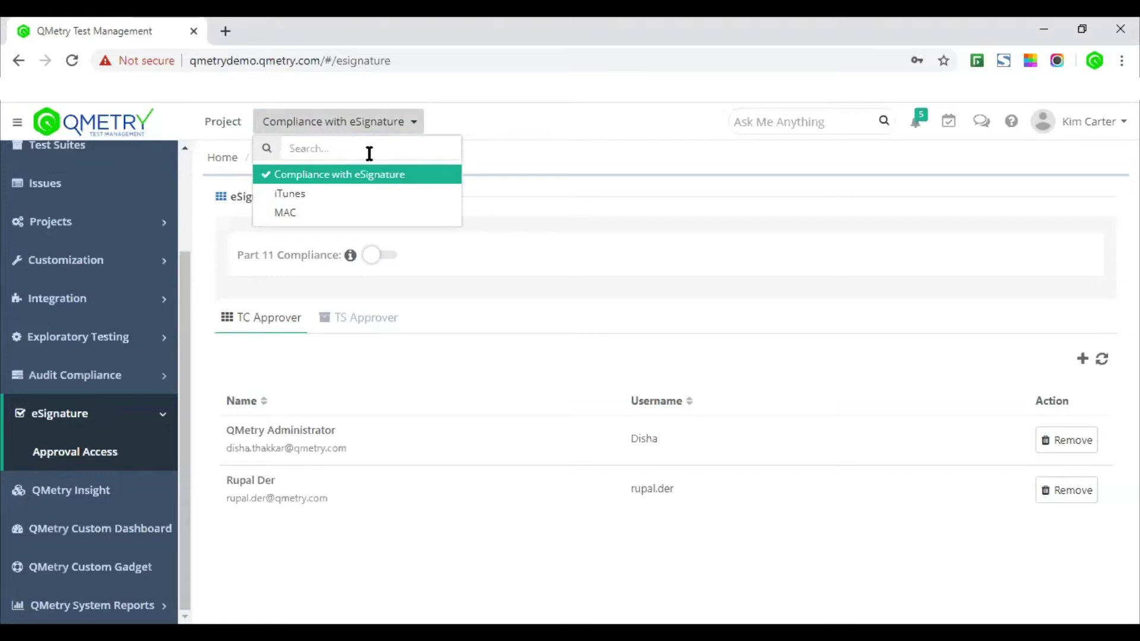
left_click(463, 261)
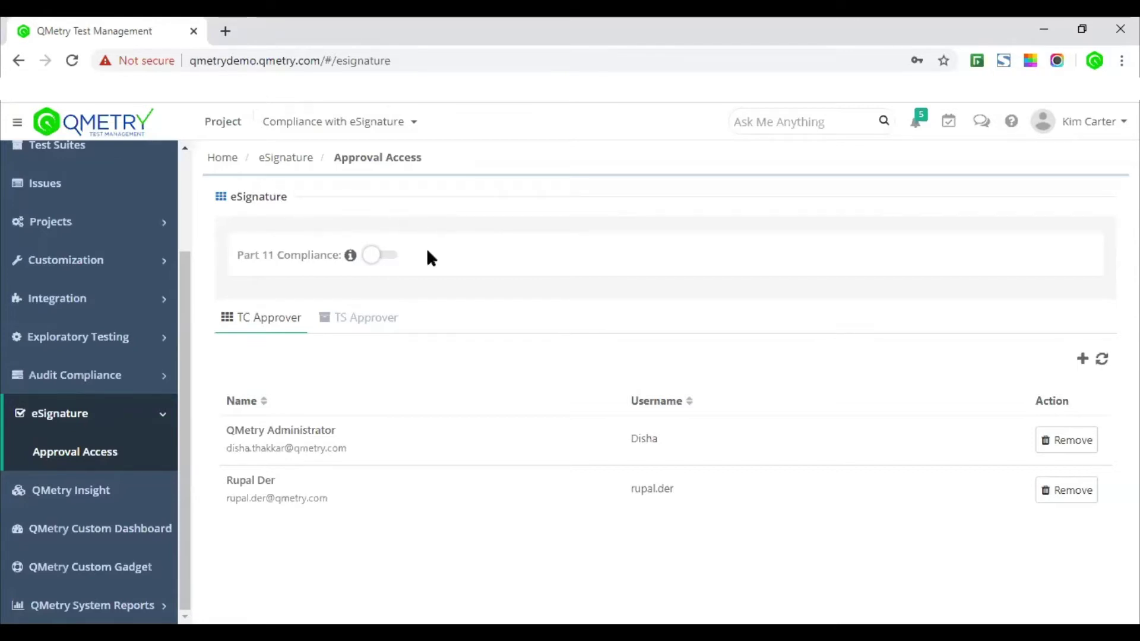
Step: Enable Part 11 Compliance for the project and bring up the TC Approver Select/Add controls
left_click(388, 256)
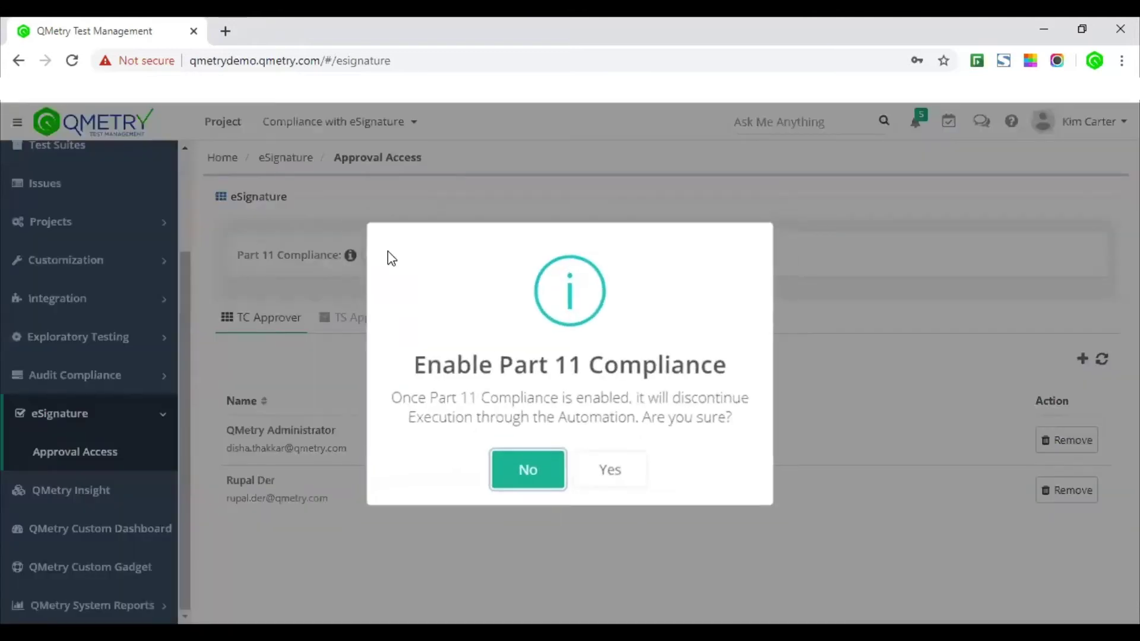
left_click(613, 481)
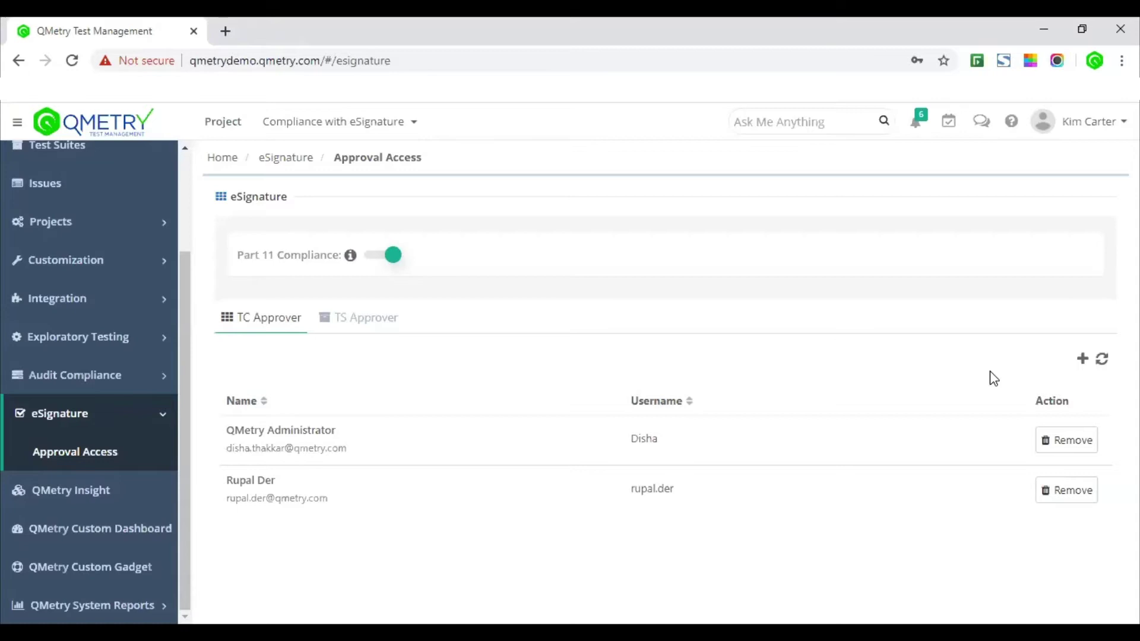
left_click(1082, 358)
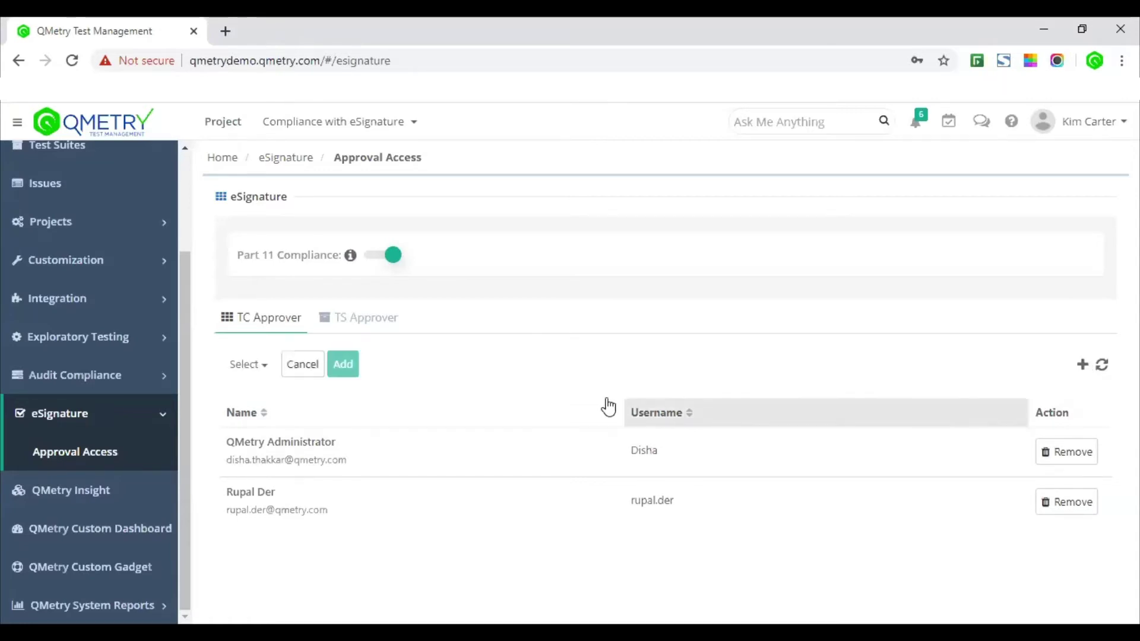
left_click(259, 365)
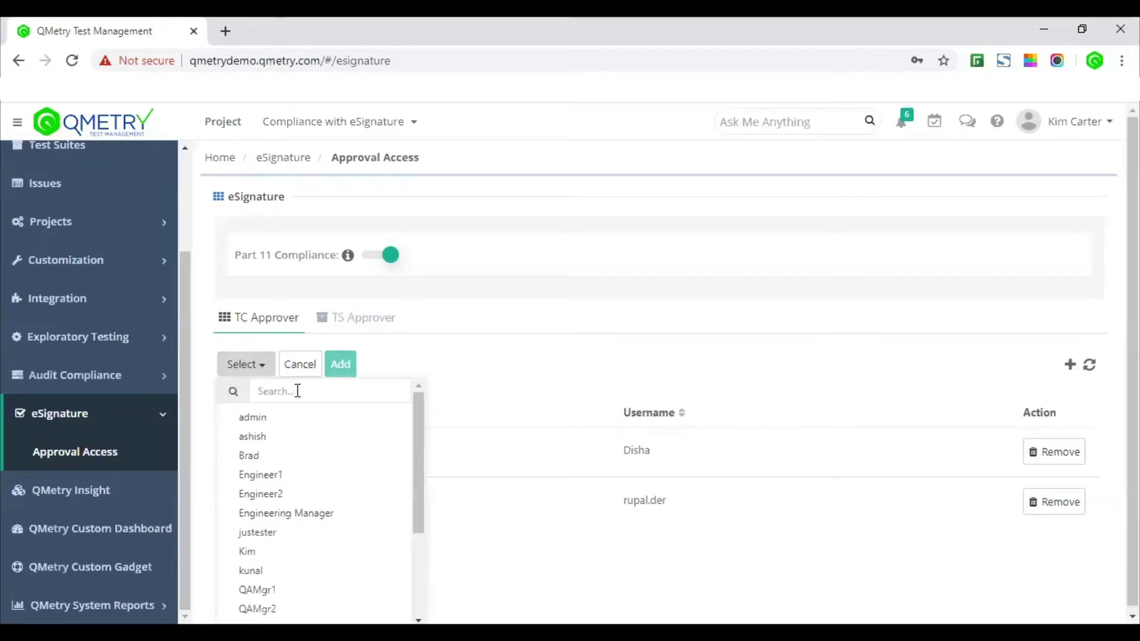
left_click(266, 369)
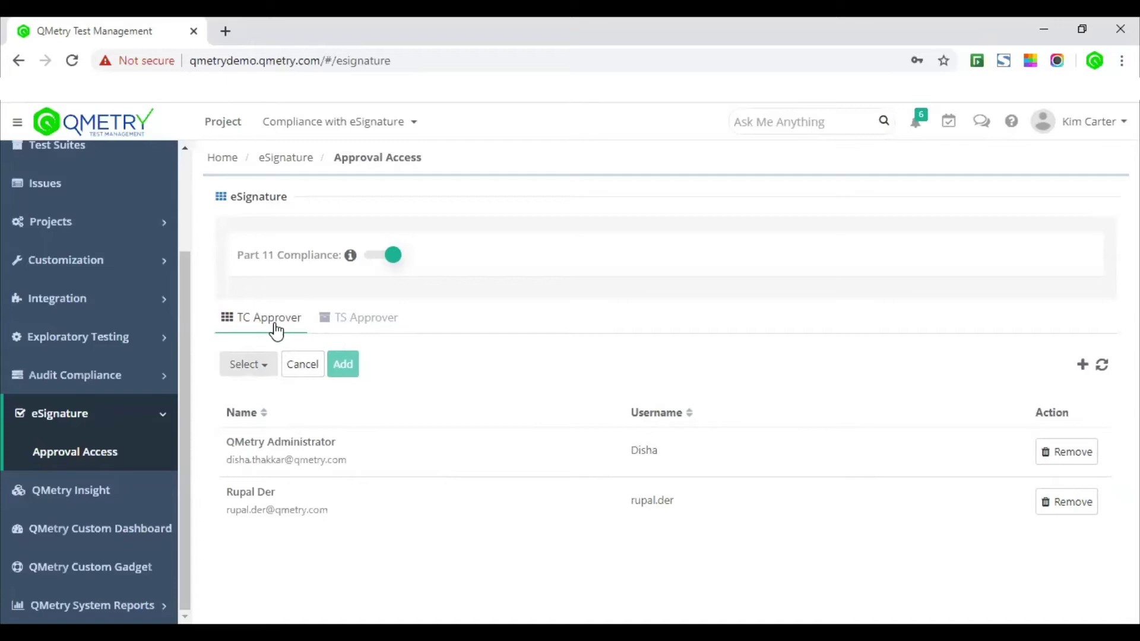
left_click(390, 330)
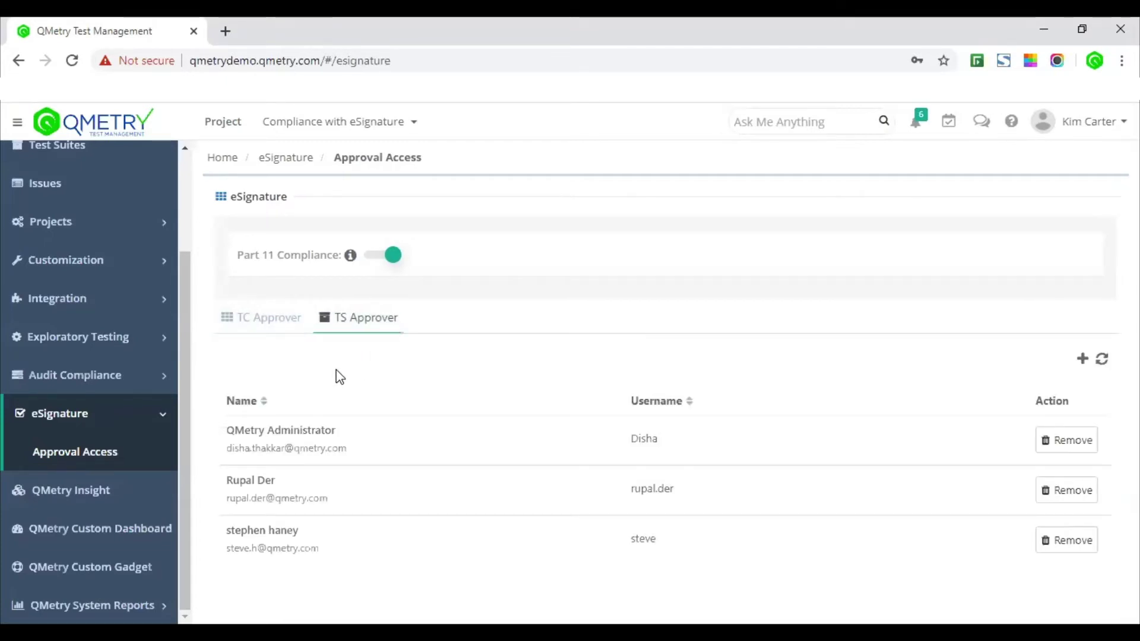
left_click(263, 326)
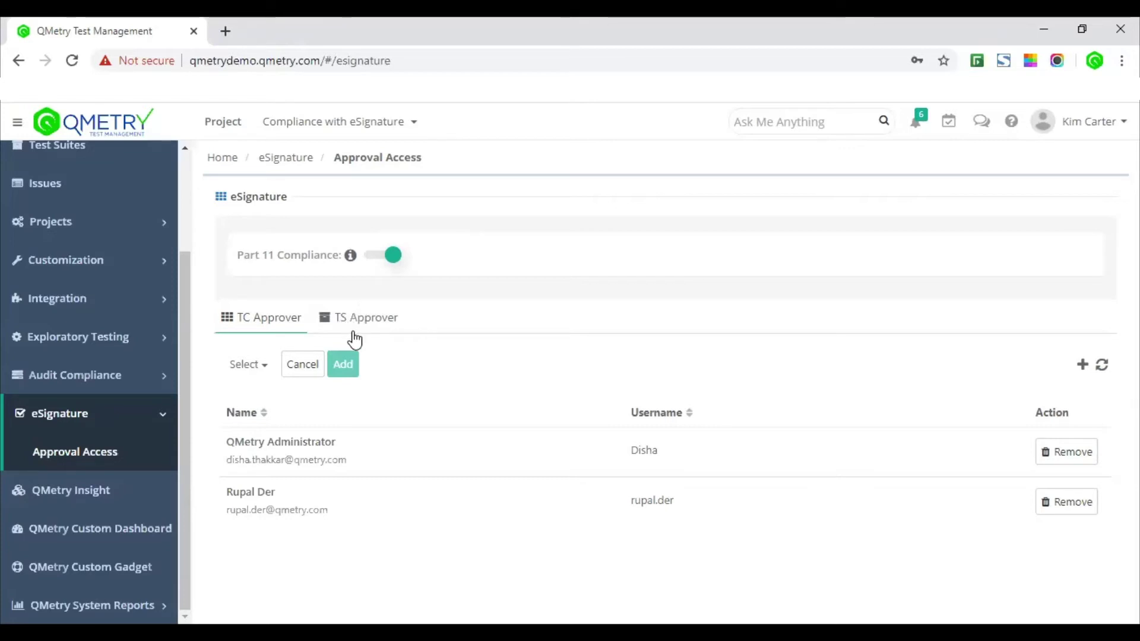
Step: Search for and add two users as test case approvers on the TC Approver tab
left_click(252, 366)
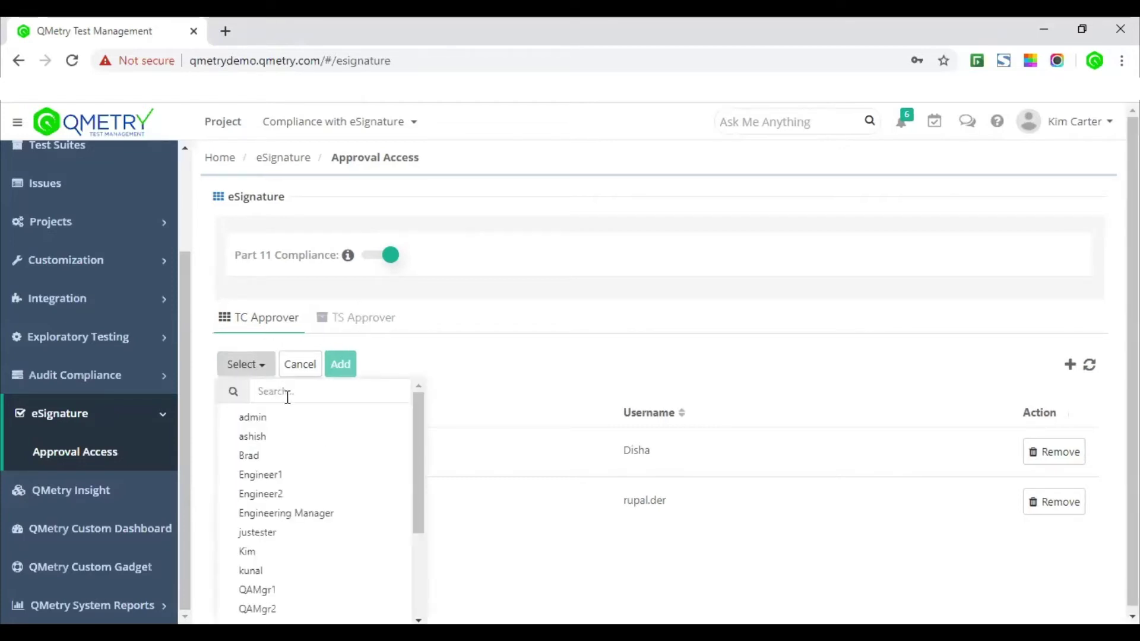
type("kim")
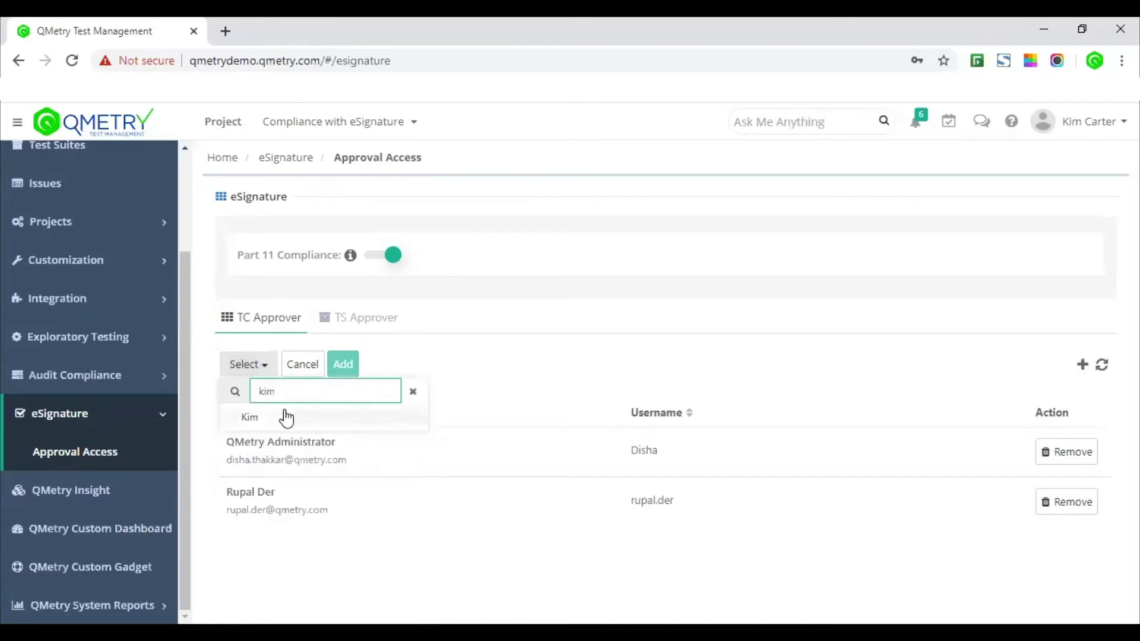
left_click(291, 419)
double_click(289, 389)
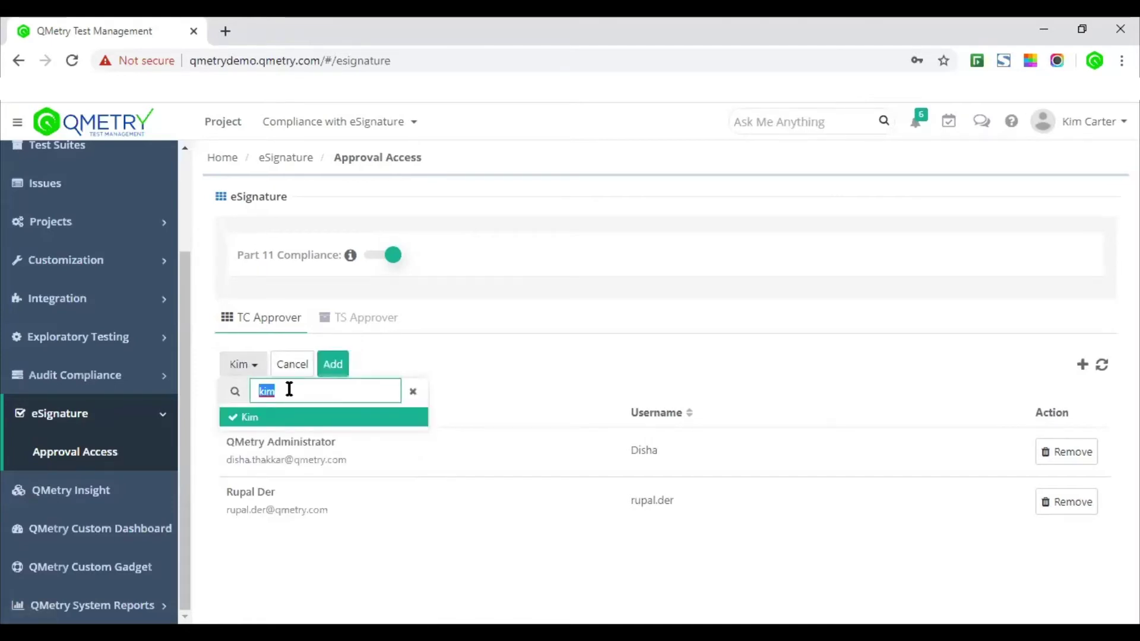
type("brad")
left_click(302, 418)
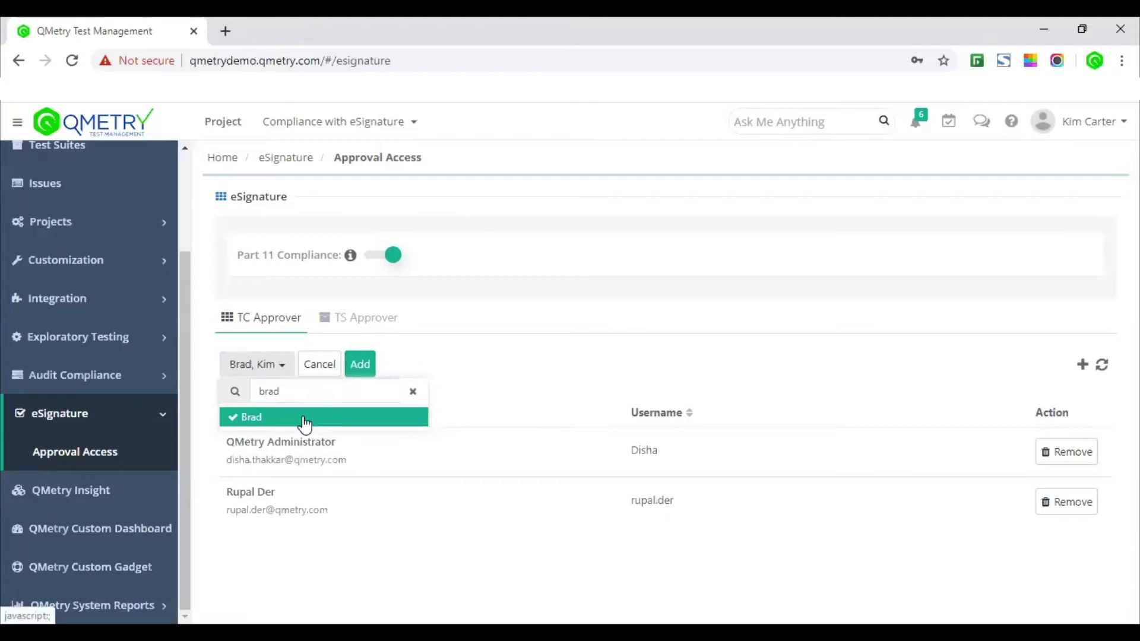
left_click(475, 373)
left_click(361, 364)
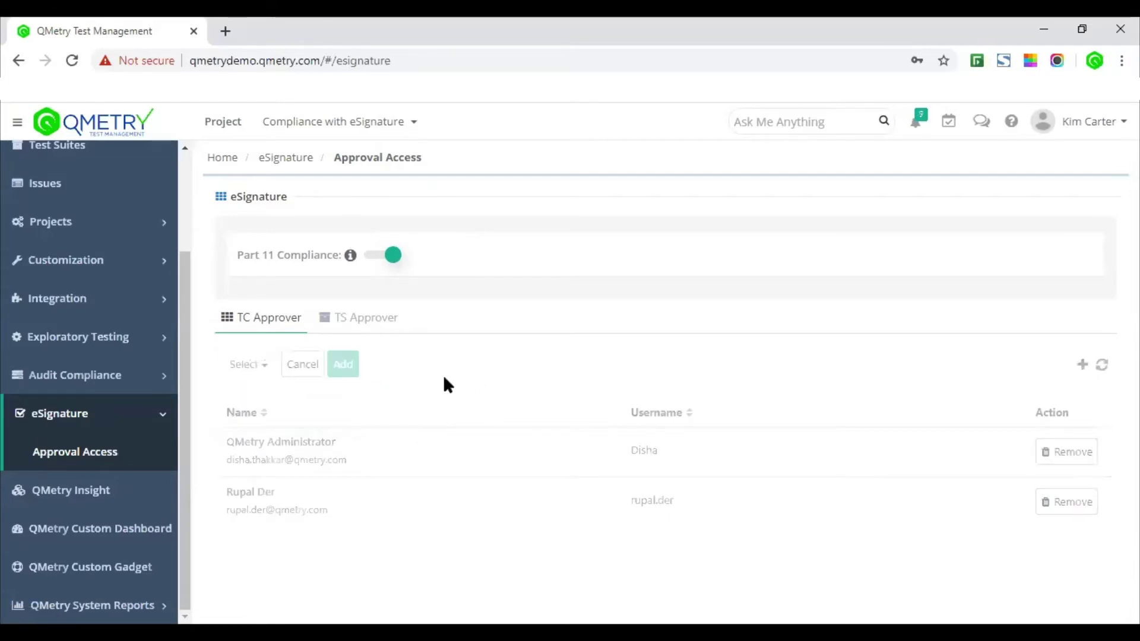
Step: Add the same two users as test suite approvers on the TS Approver tab
left_click(367, 321)
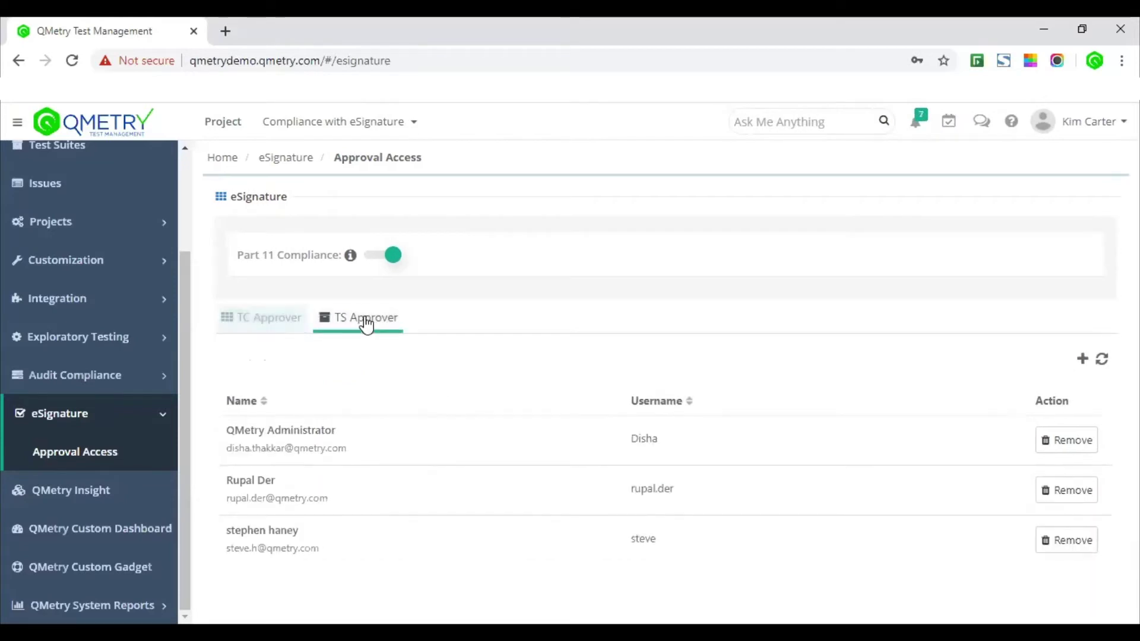
left_click(1083, 361)
left_click(257, 371)
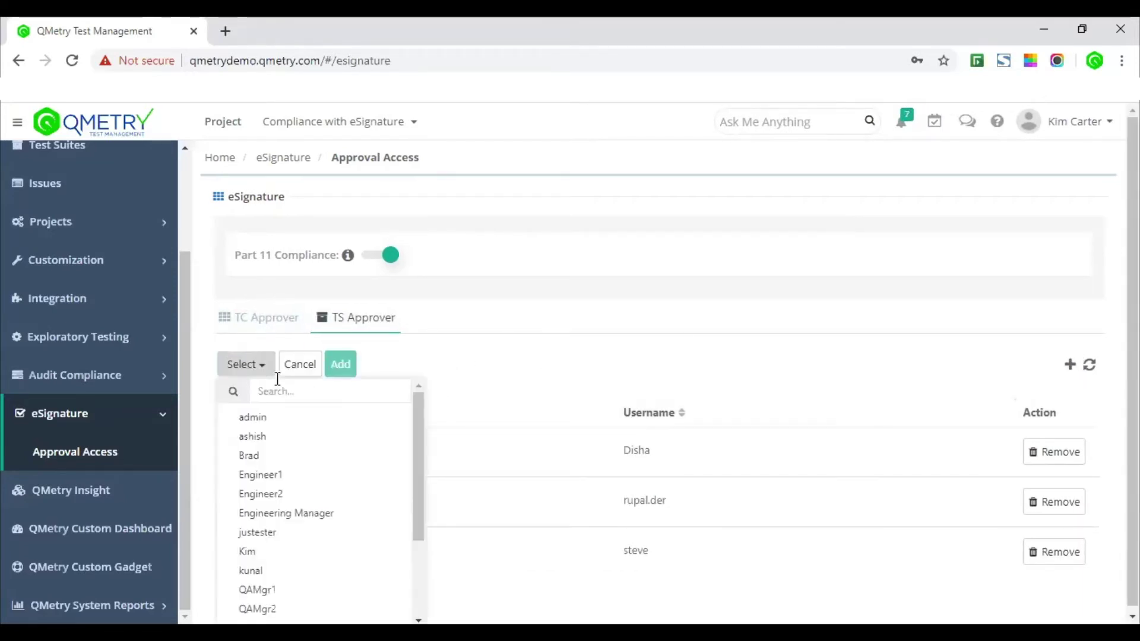
type("kim")
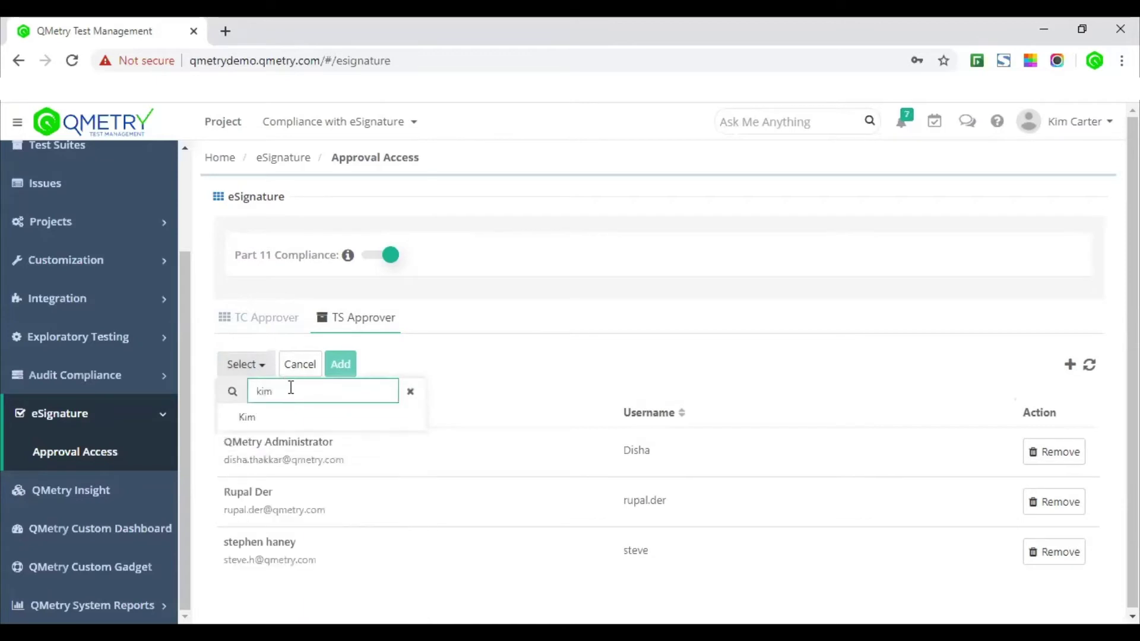
left_click(304, 419)
double_click(300, 387)
type("b")
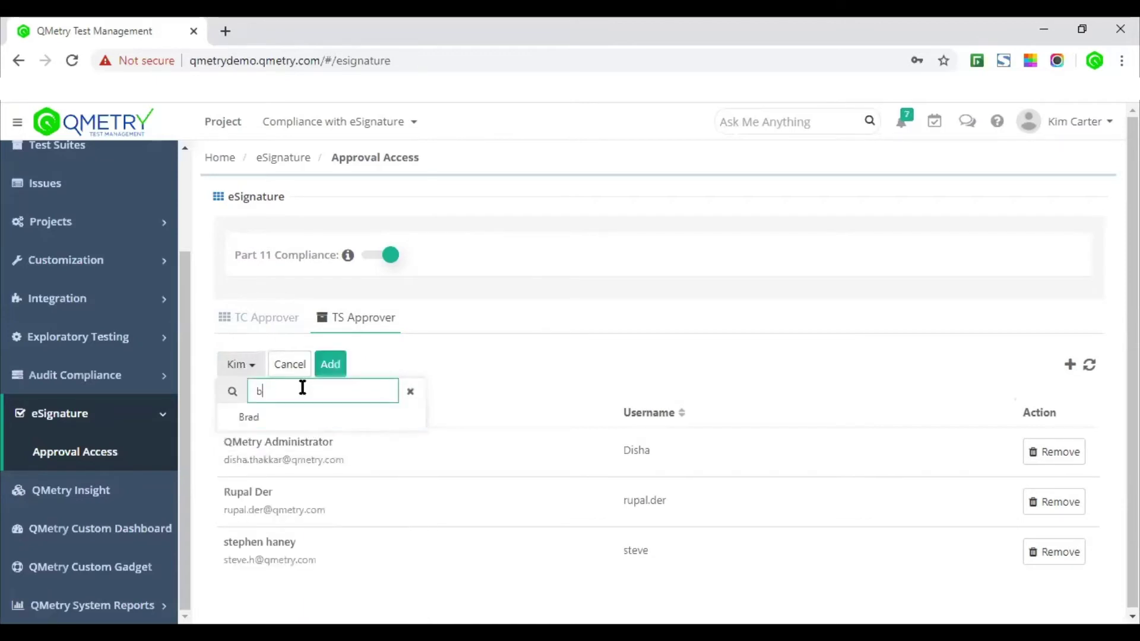
left_click(319, 421)
left_click(367, 356)
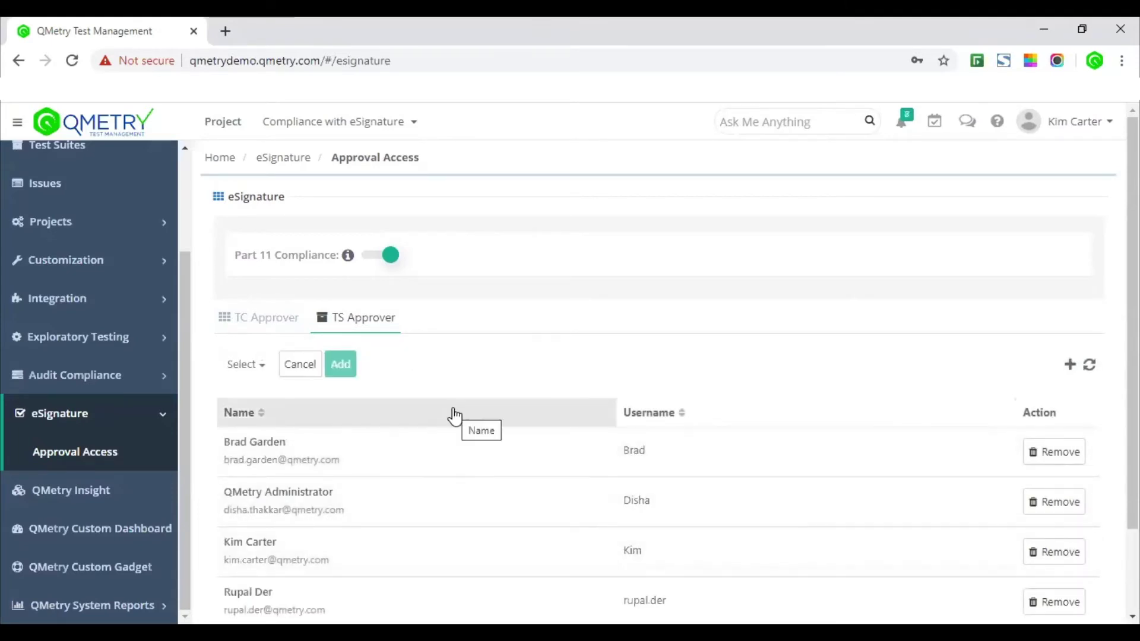
scroll(473, 383, "down", 2)
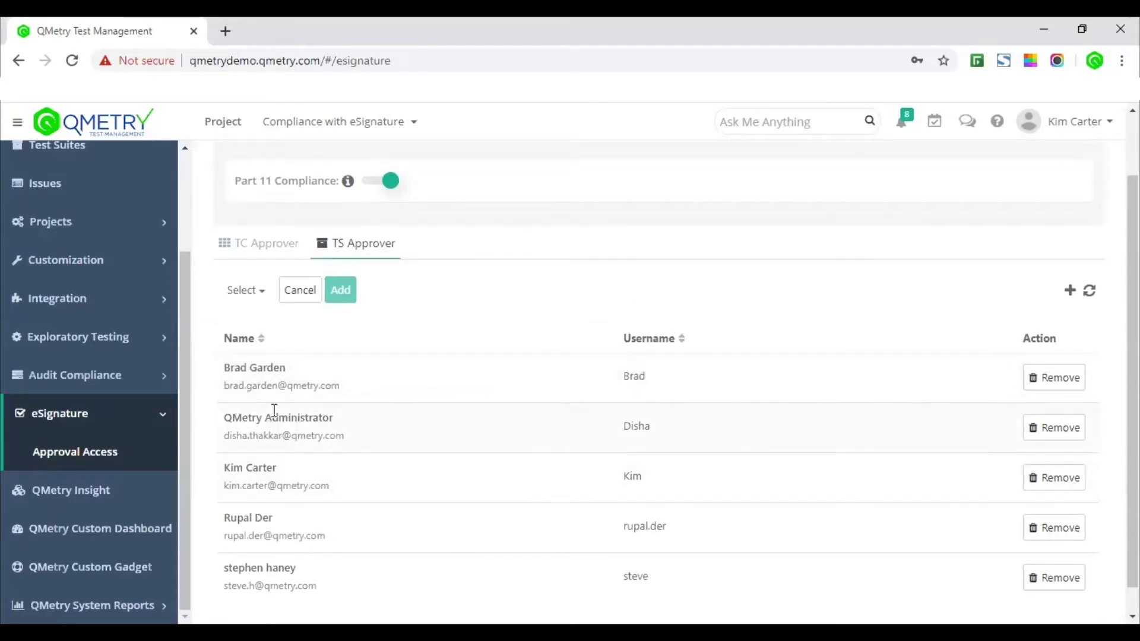
scroll(265, 380, "up", 2)
scroll(86, 264, "up", 3)
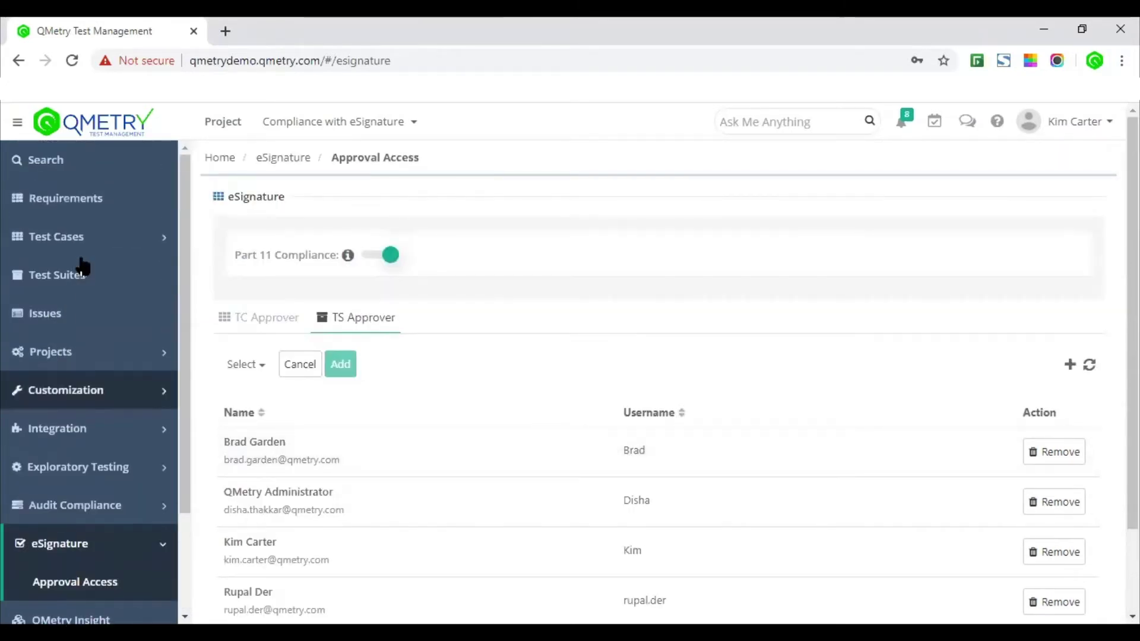
Step: Start a new test case with the summary 'Import iPhone data to itunes'
left_click(76, 245)
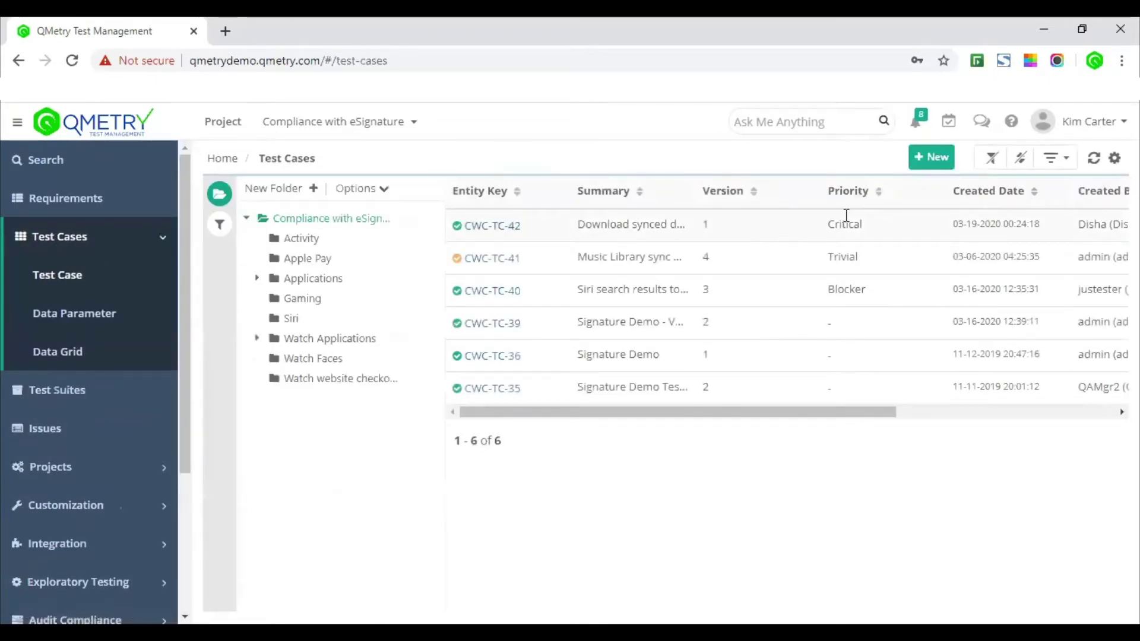
left_click(923, 168)
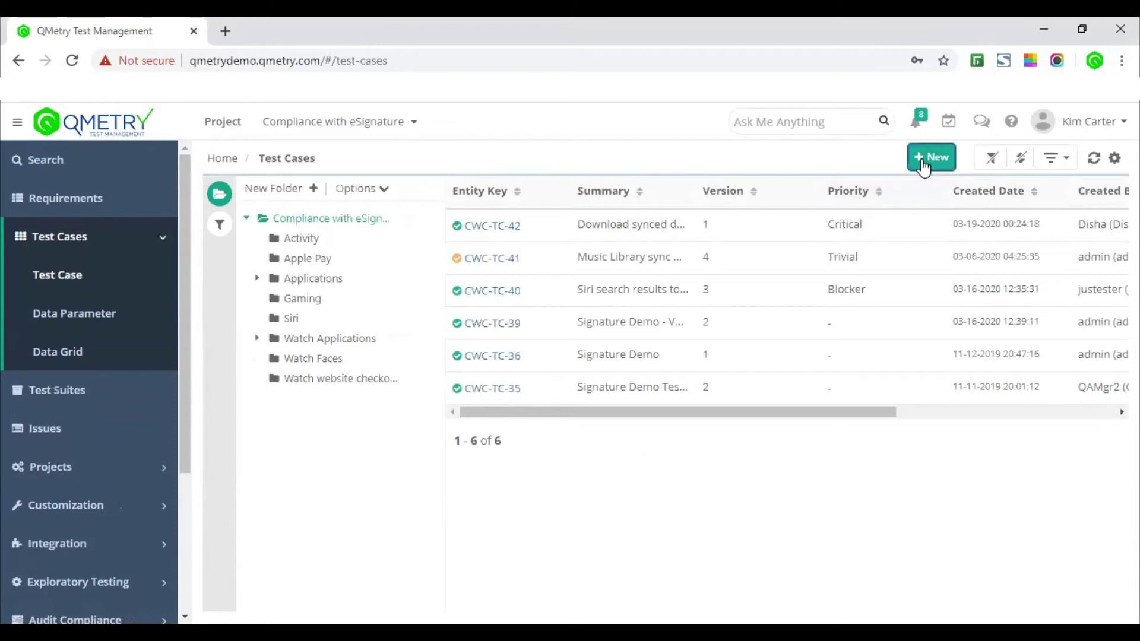
left_click(497, 228)
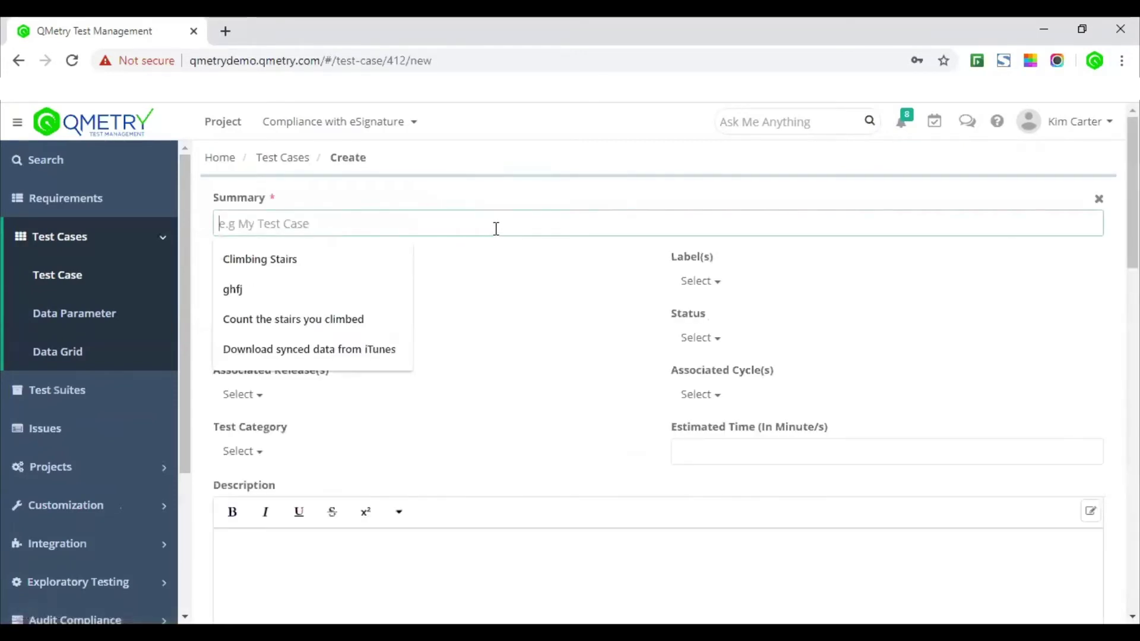
type("Import ")
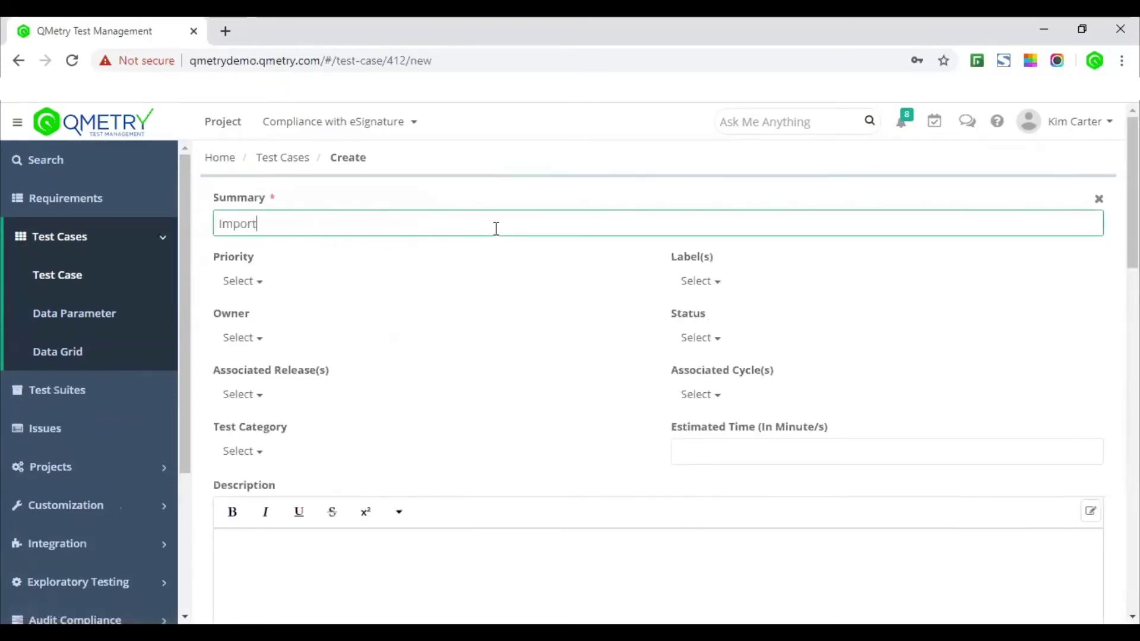
type("i")
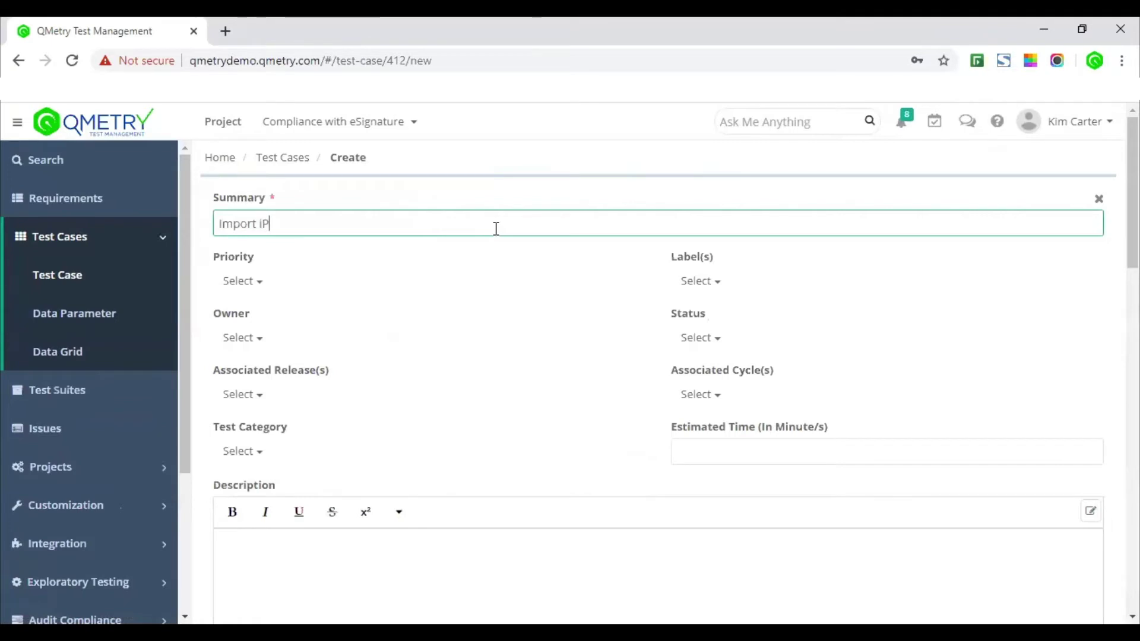
type("P")
key("ctrl+shift+Left")
key("BackSpace")
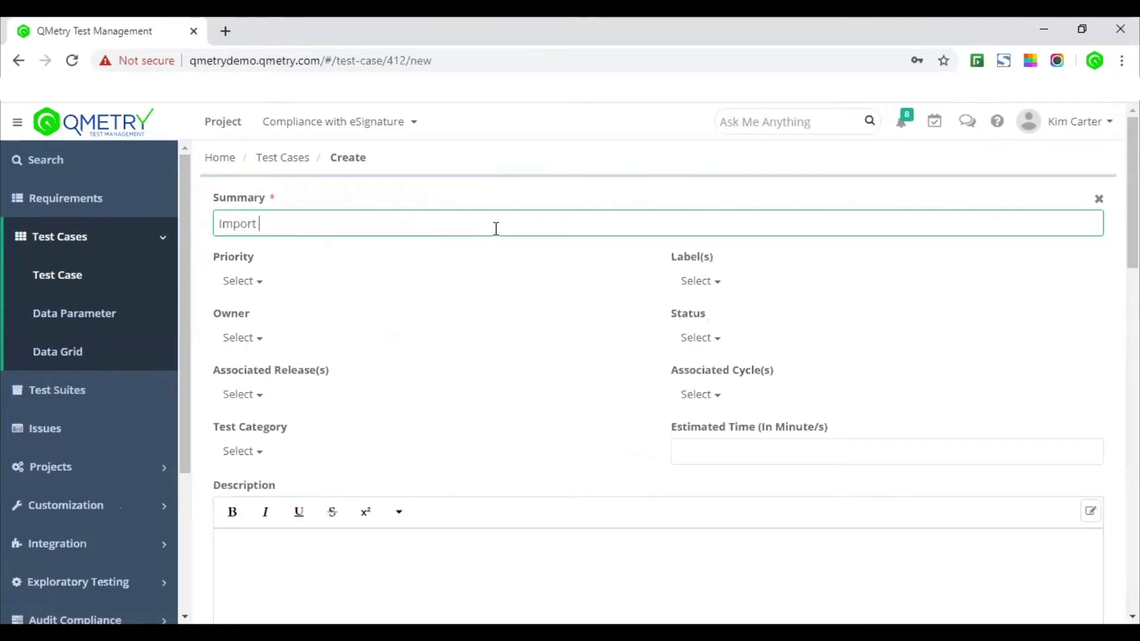
type("iPhone data")
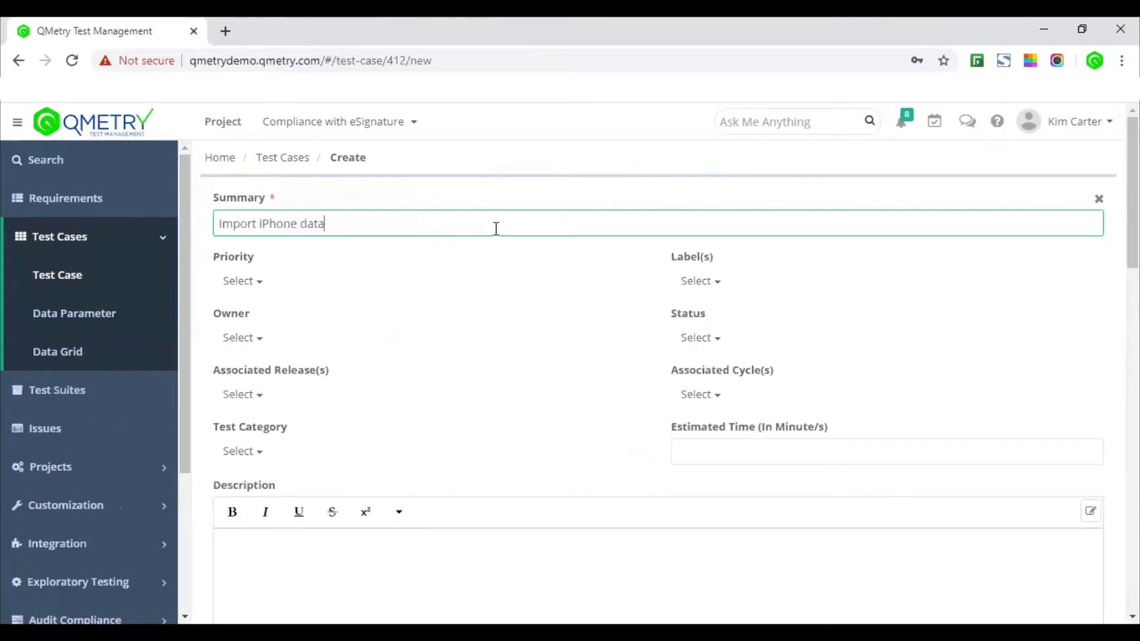
type(" to itunes")
Step: Set priority to Blocker, assign an owner, and set status to New
left_click(255, 286)
left_click(291, 335)
left_click(265, 347)
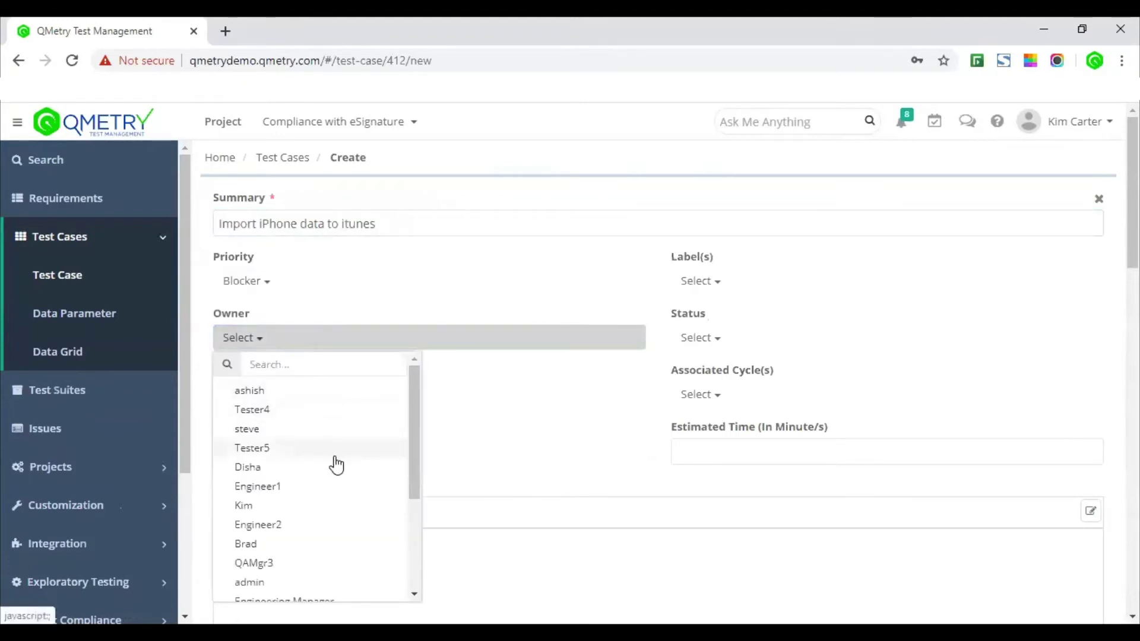
left_click(337, 467)
left_click(720, 348)
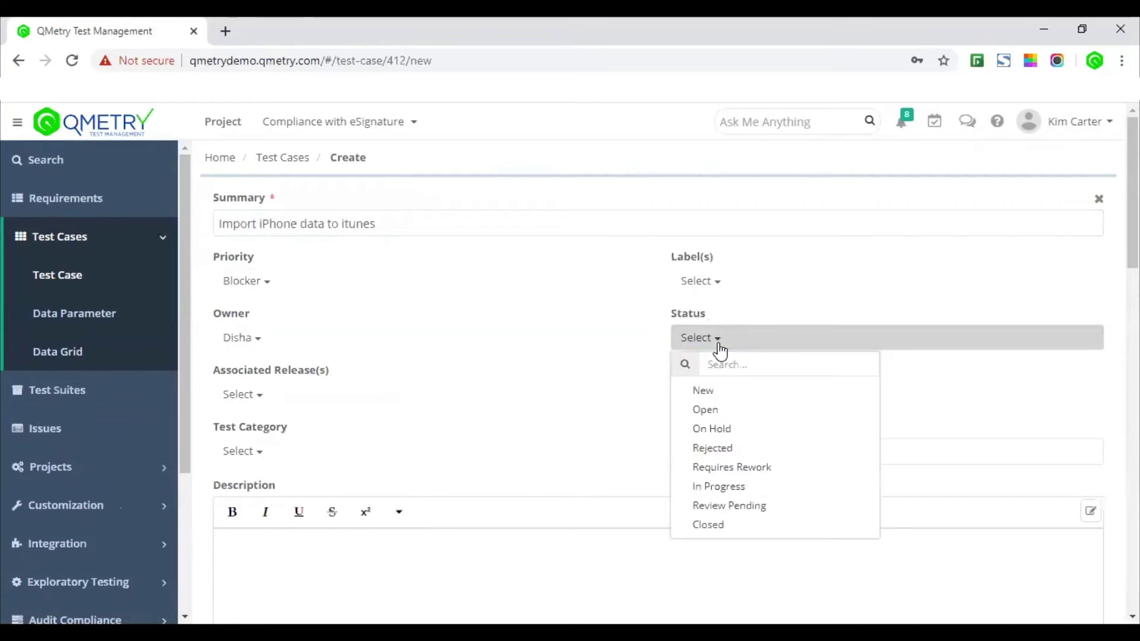
left_click(722, 393)
scroll(554, 446, "down", 3)
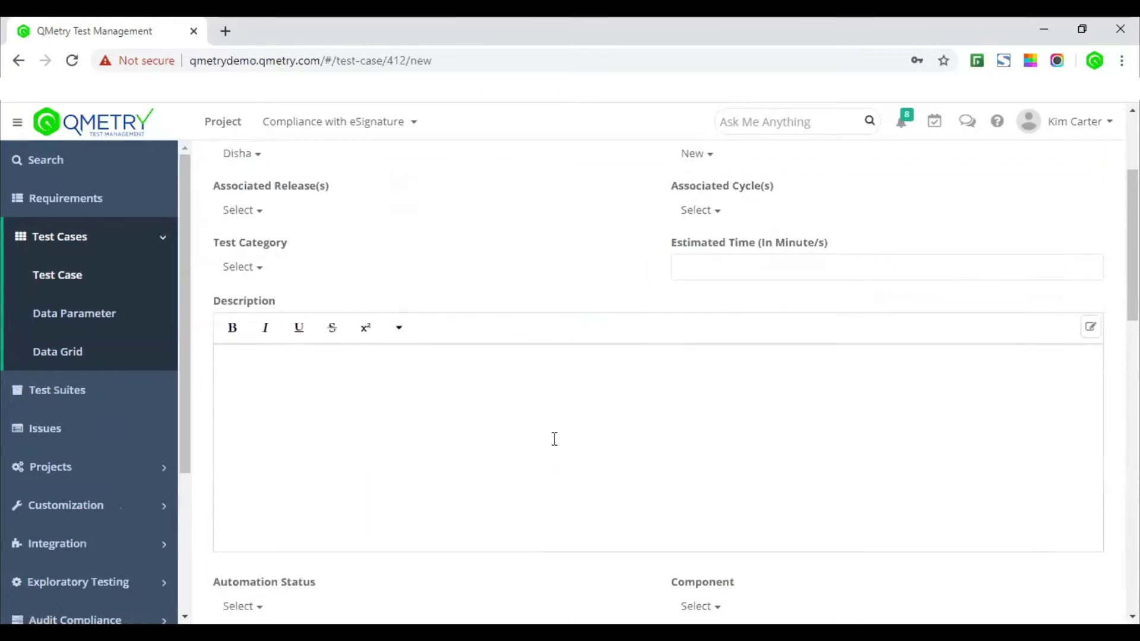
scroll(555, 440, "down", 3)
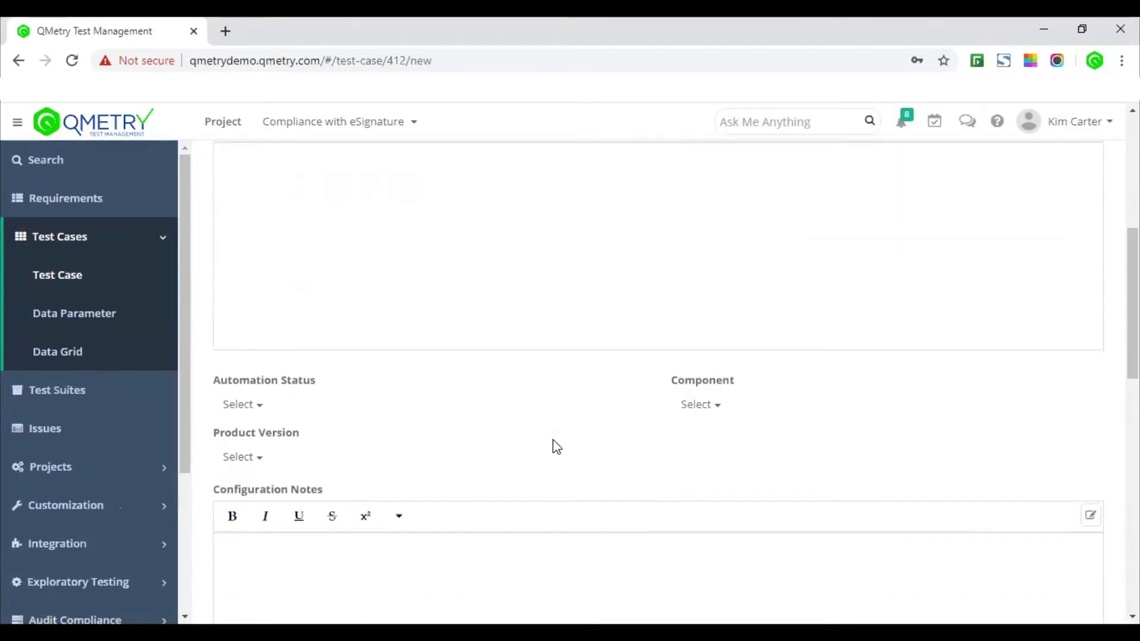
Step: Set Automation Status to Automated and Product Version to AW S1,S2
left_click(275, 378)
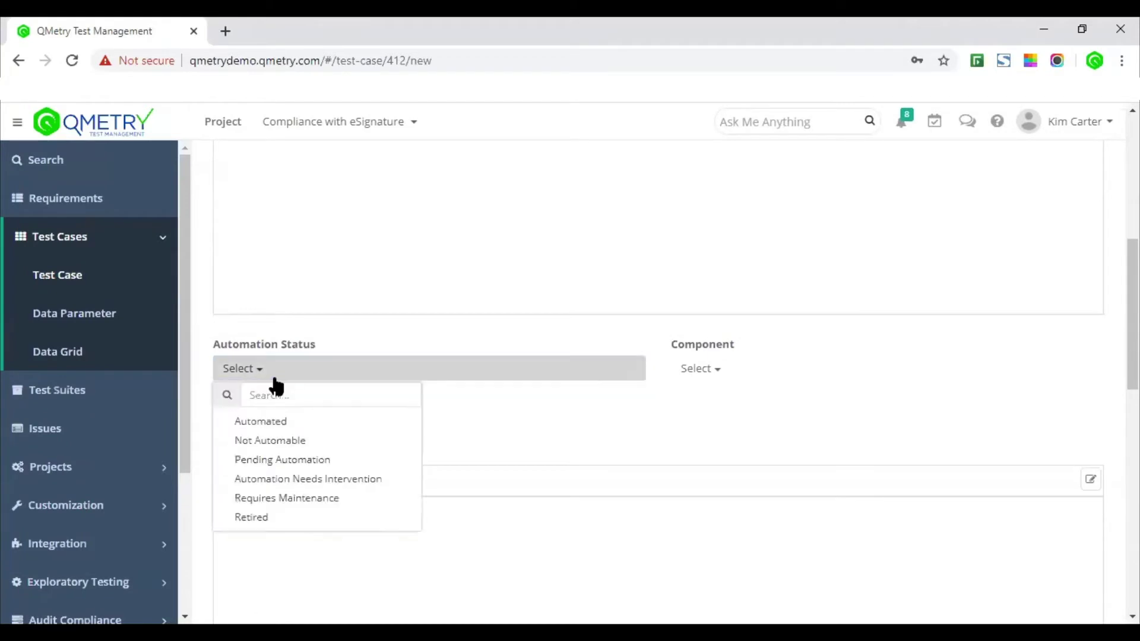
left_click(302, 423)
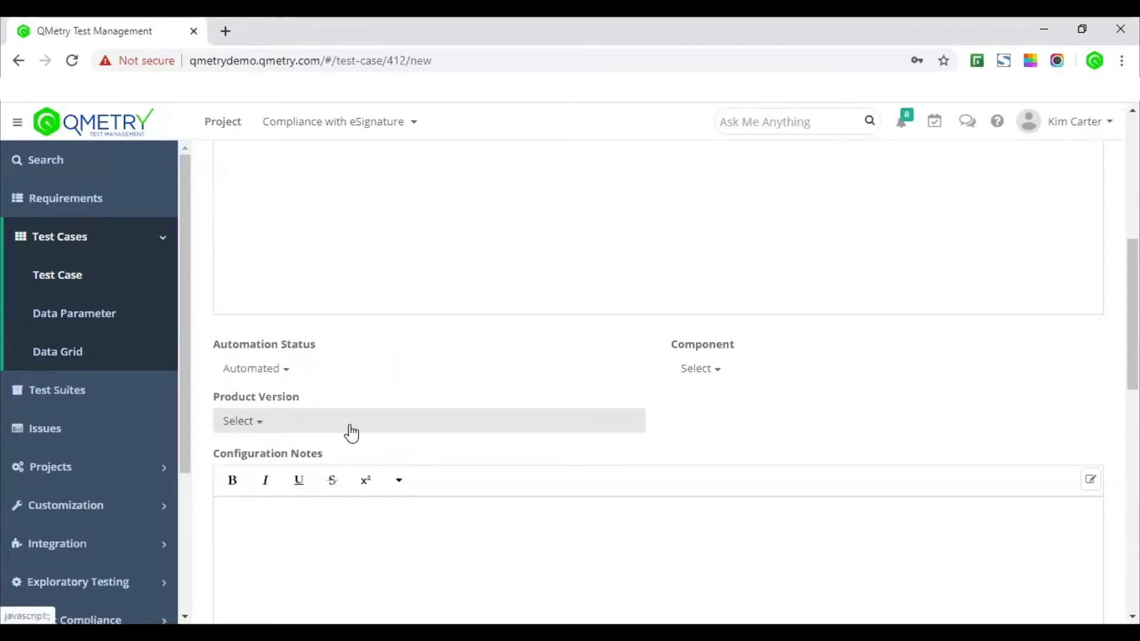
left_click(277, 431)
left_click(301, 473)
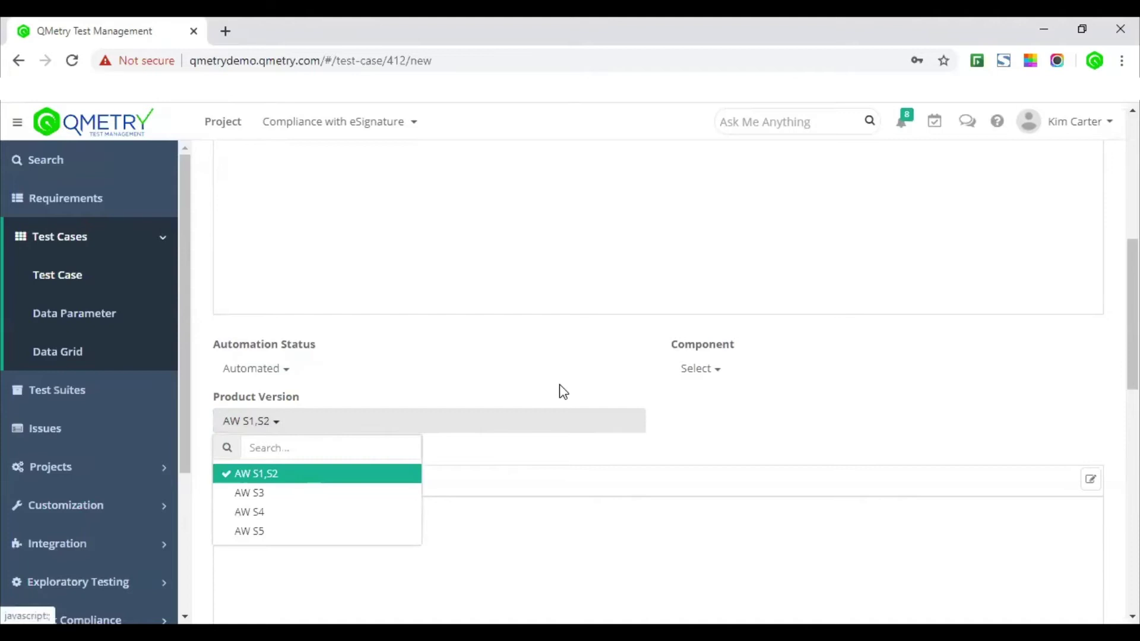
scroll(563, 391, "down", 9)
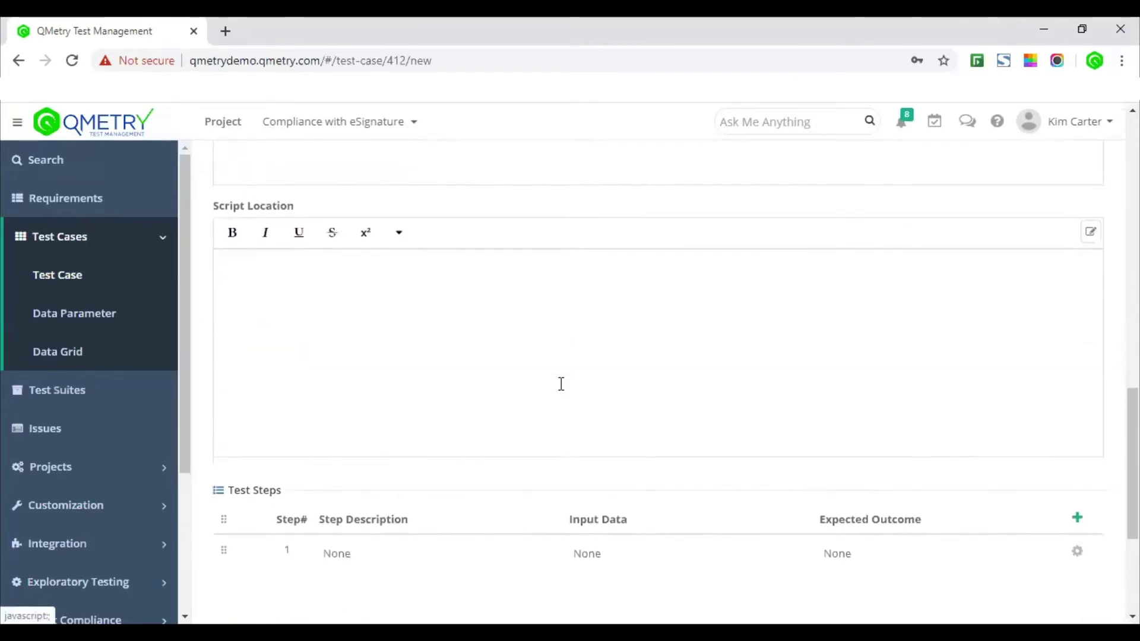
scroll(561, 384, "down", 4)
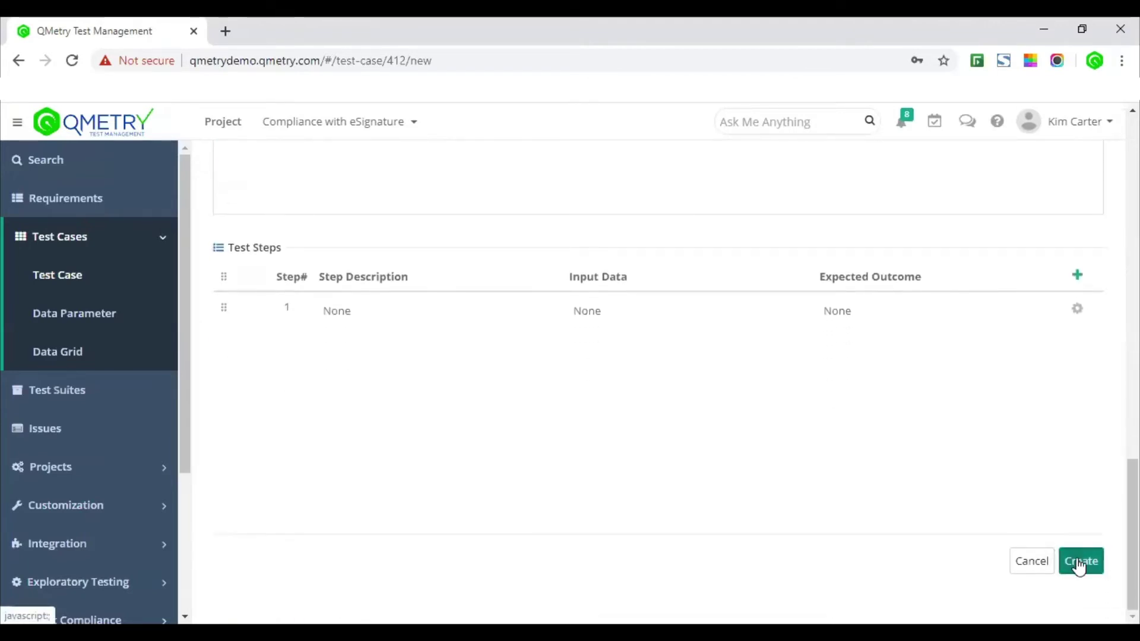
Step: Create the test case and open the saved CWC-TC-43 page
left_click(1078, 560)
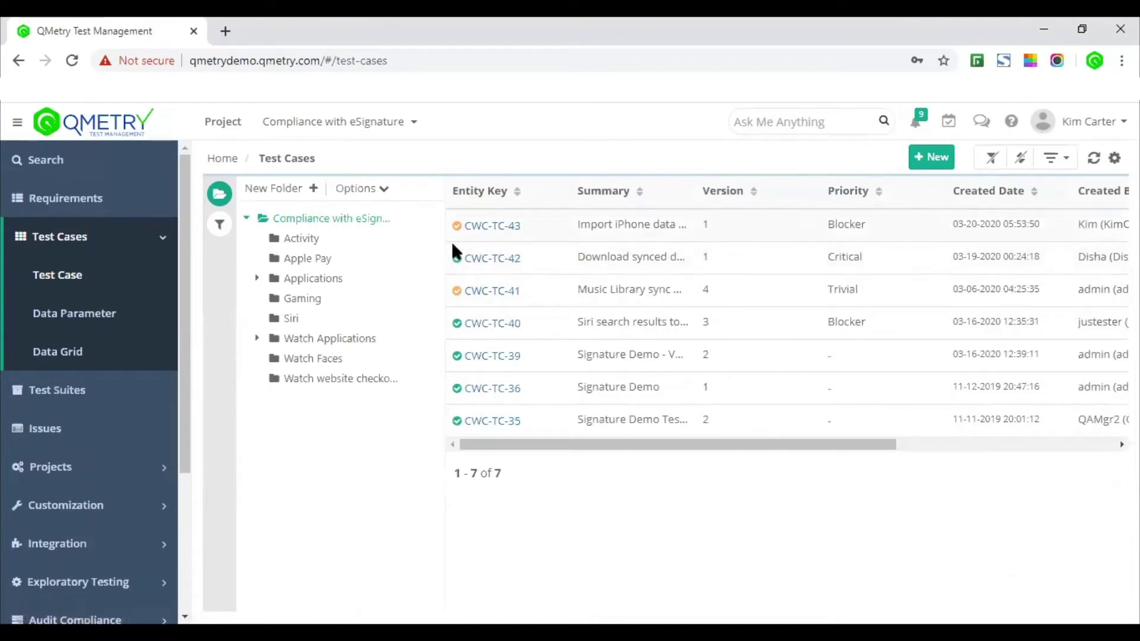
left_click(503, 234)
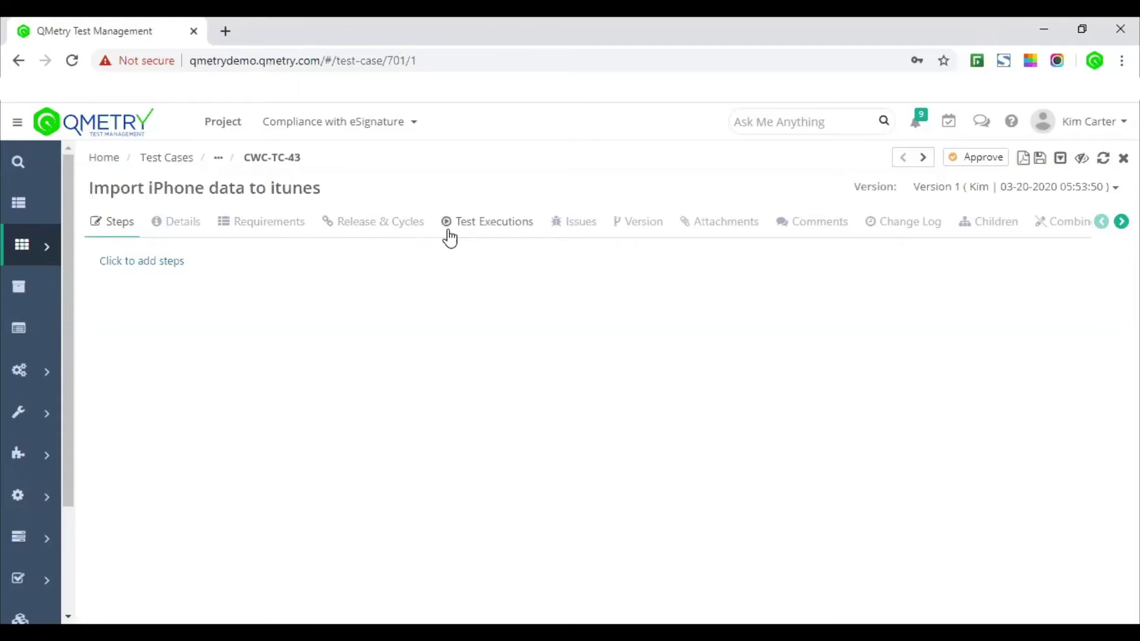
Step: View CWC-TC-43's empty Test Executions tab and its tip that only approved test cases link to suites
left_click(473, 229)
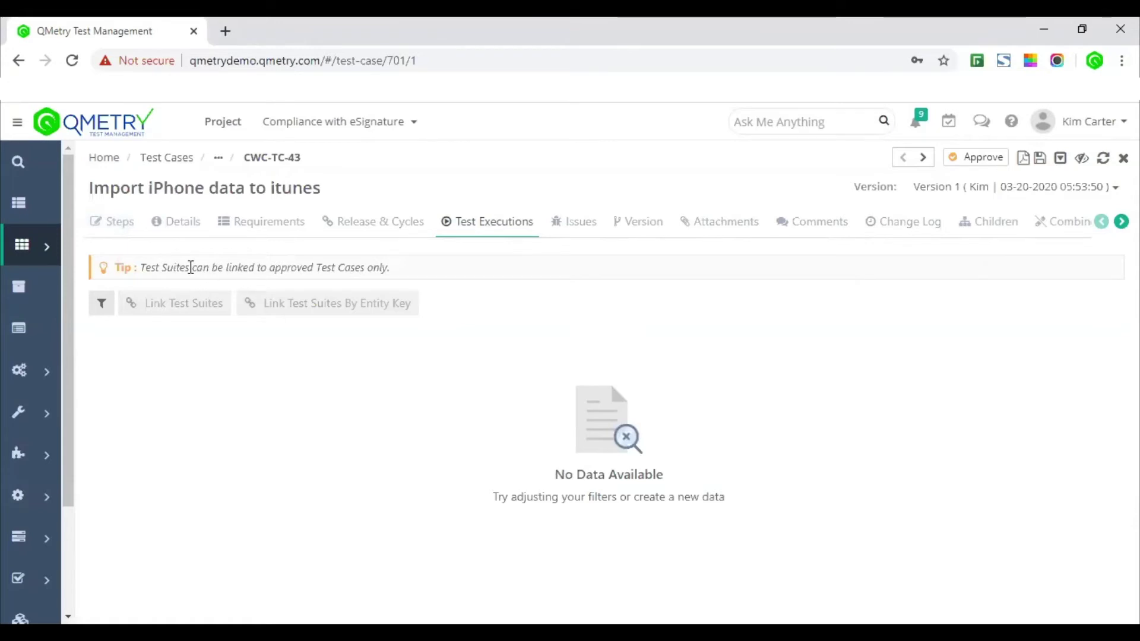
left_click_drag(191, 267, 342, 268)
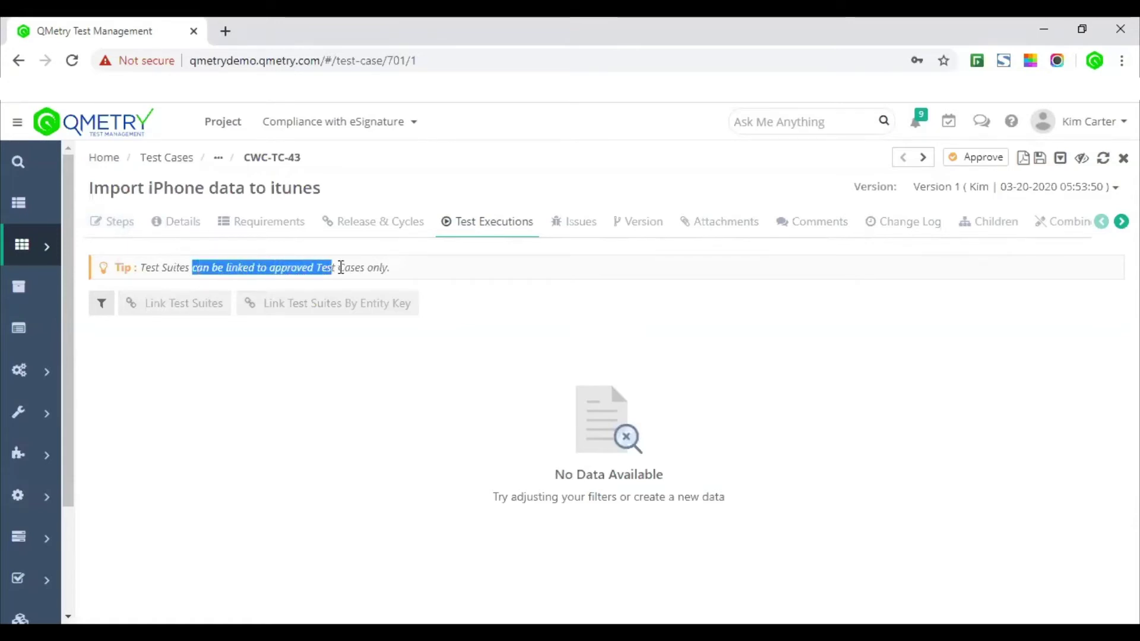
left_click(437, 270)
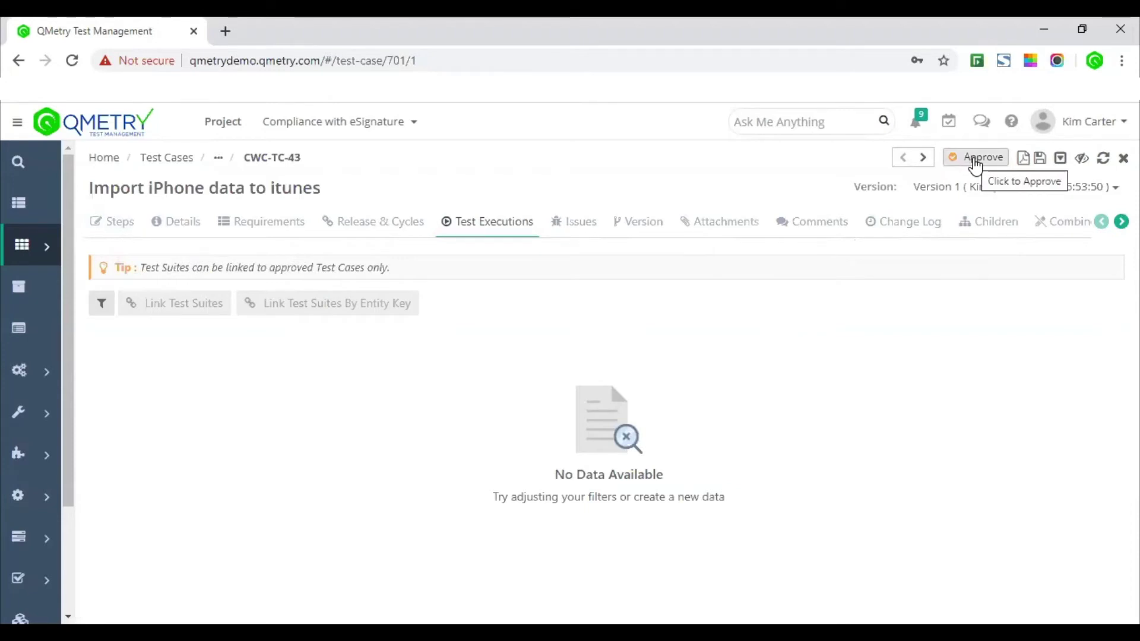
left_click(974, 162)
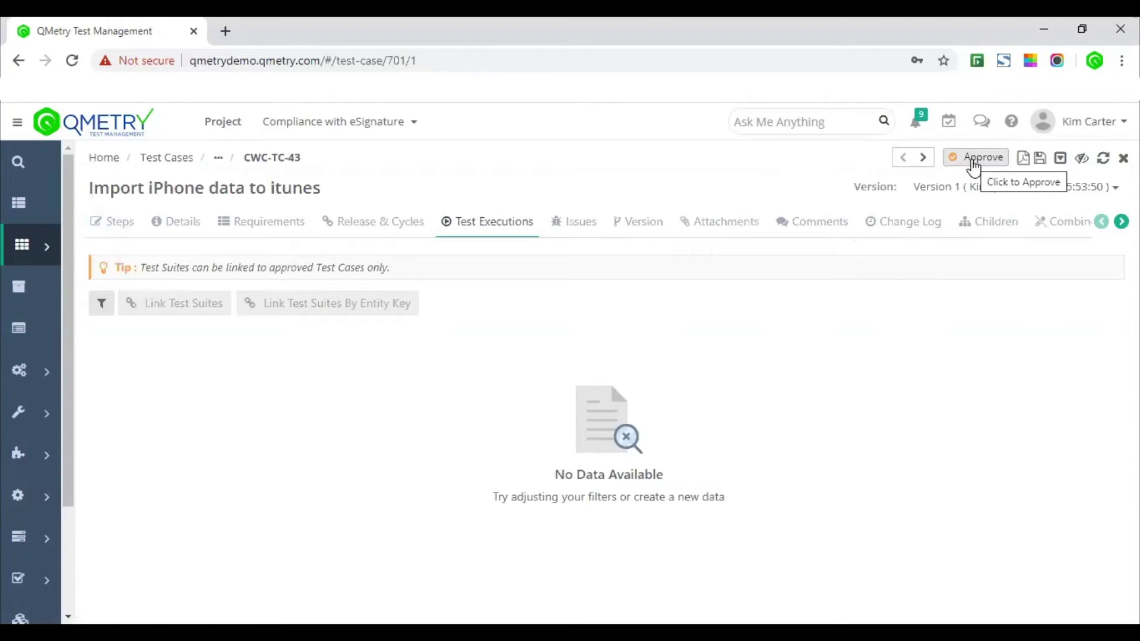
Step: Approve CWC-TC-43, signing with the user's username and password in the Part 11 dialog
left_click(973, 162)
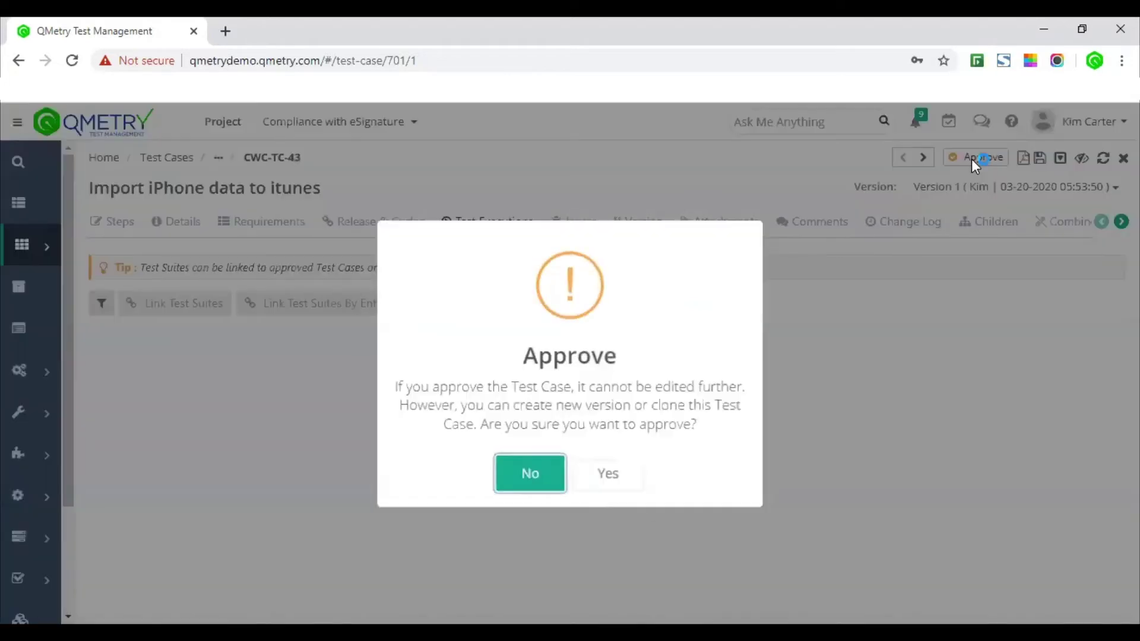
left_click(629, 484)
left_click(561, 226)
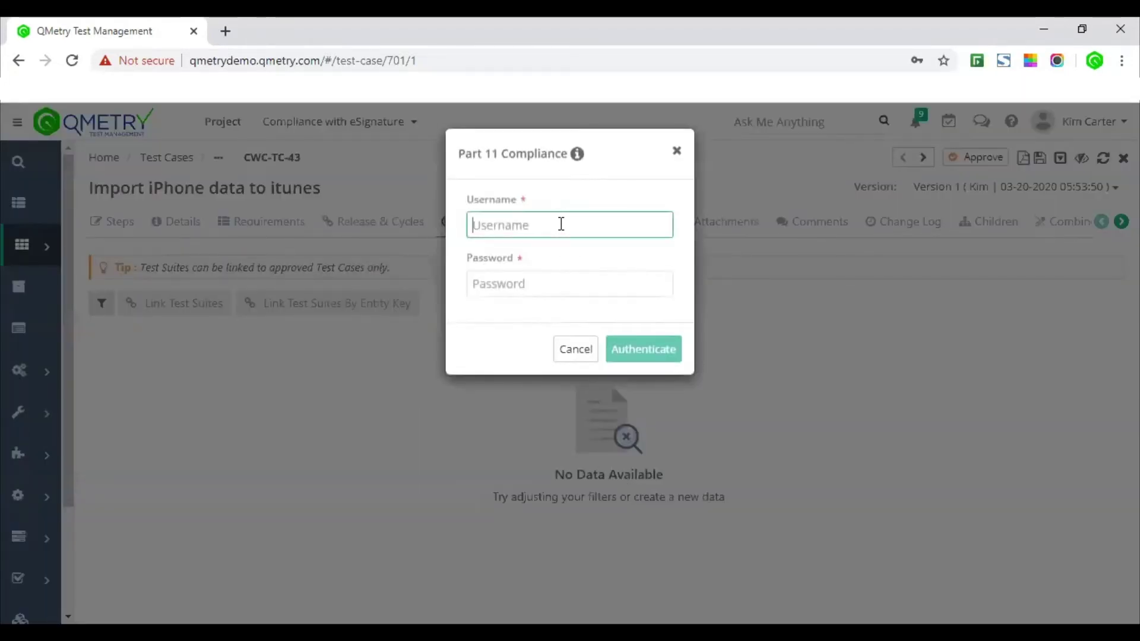
type("KimC")
key("Tab")
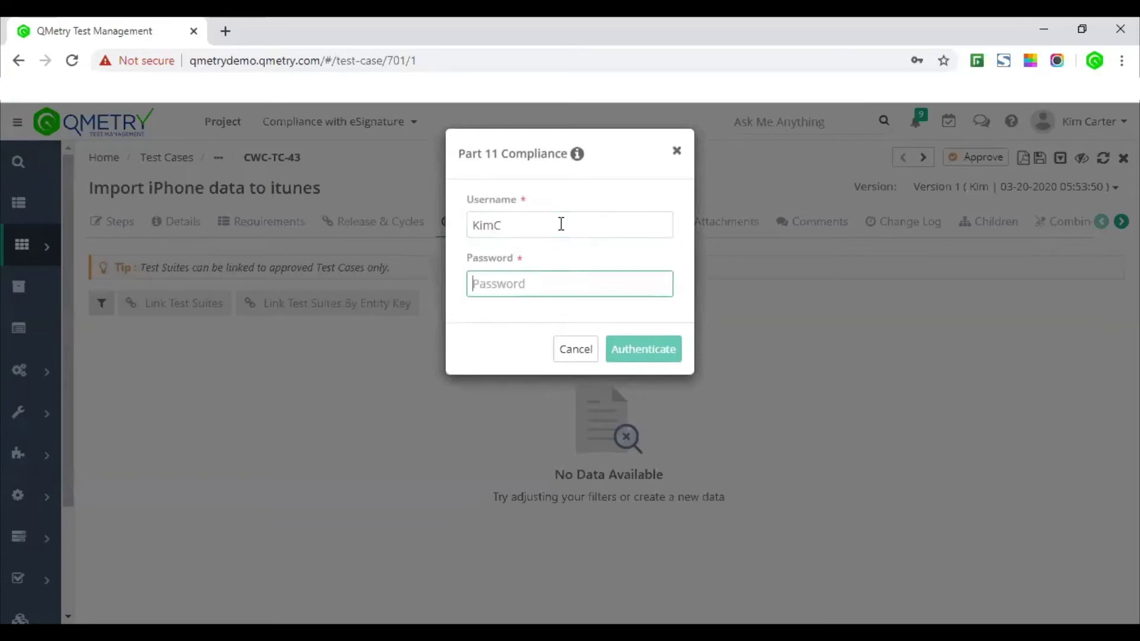
type("*")
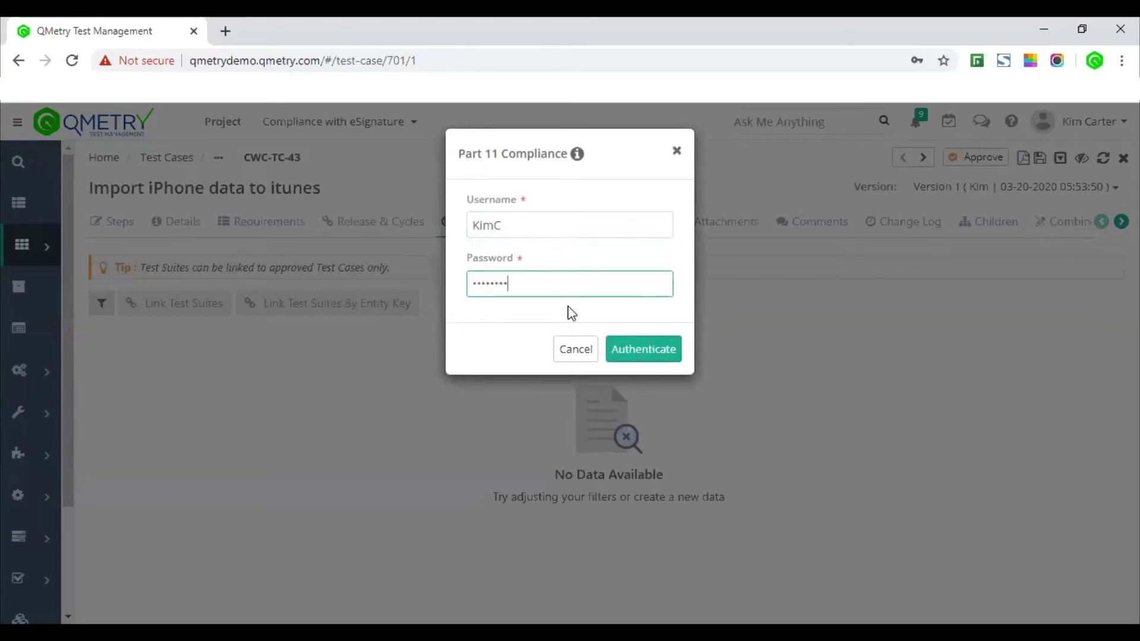
left_click(628, 350)
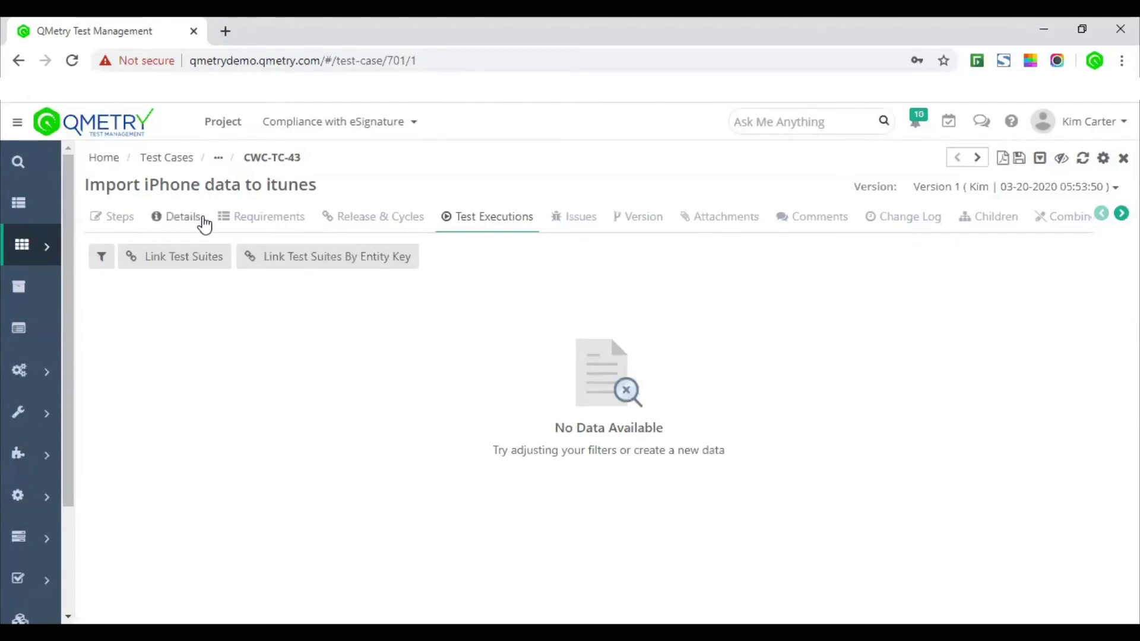
Step: Review CWC-TC-43's Details (Approved, Blocker, New, versions), then go to Test Suites
left_click(195, 224)
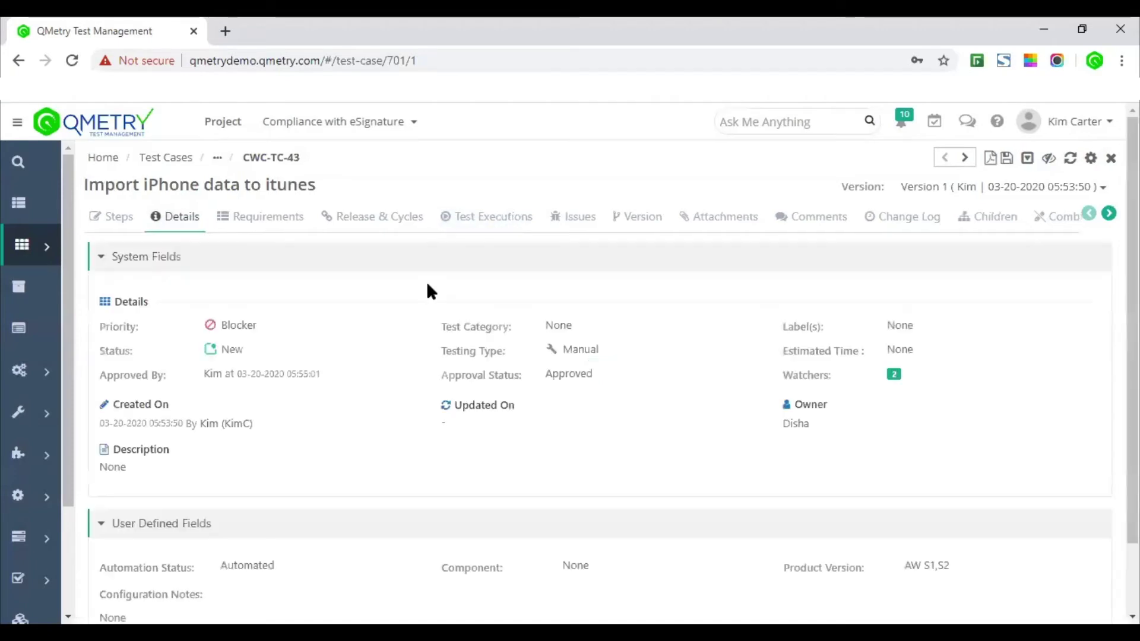
triple_click(229, 330)
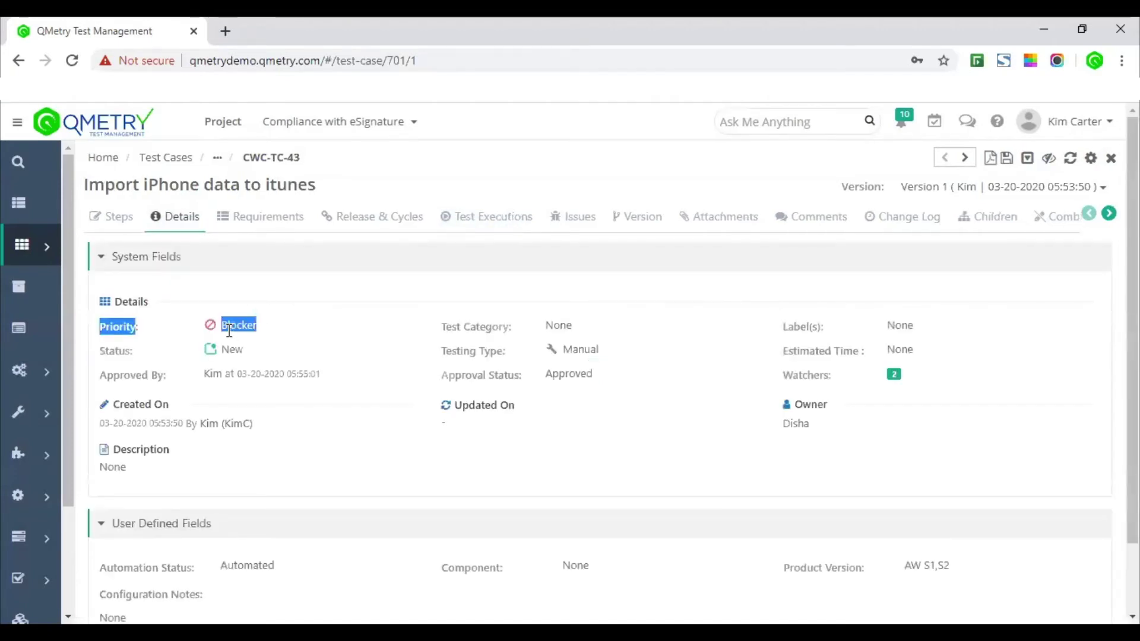
triple_click(232, 351)
left_click(625, 397)
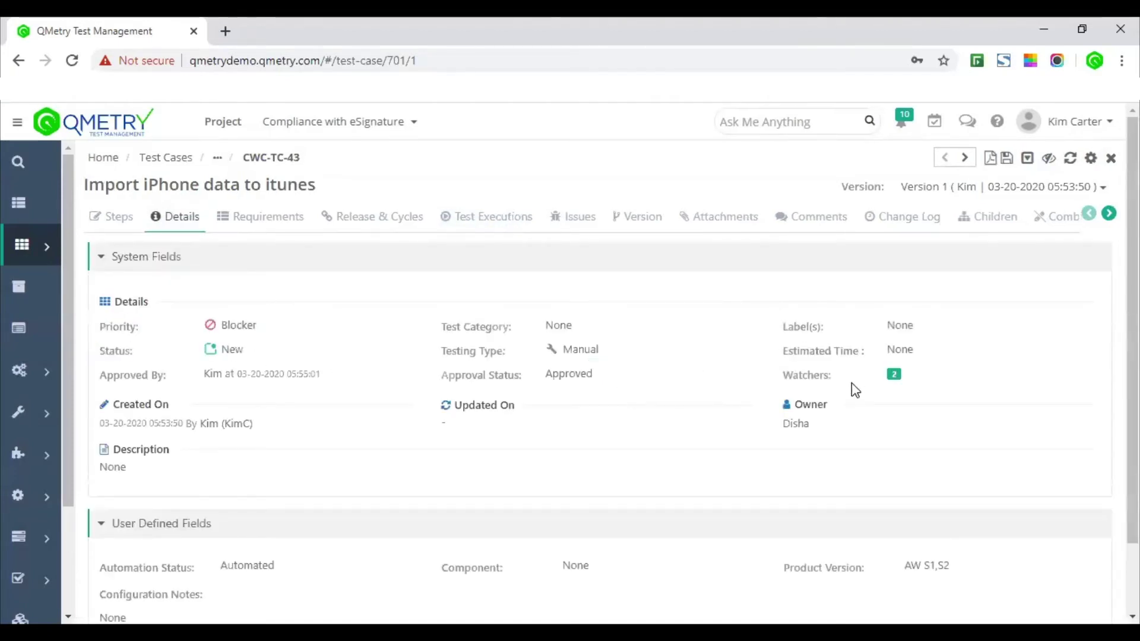
scroll(959, 302, "down", 1)
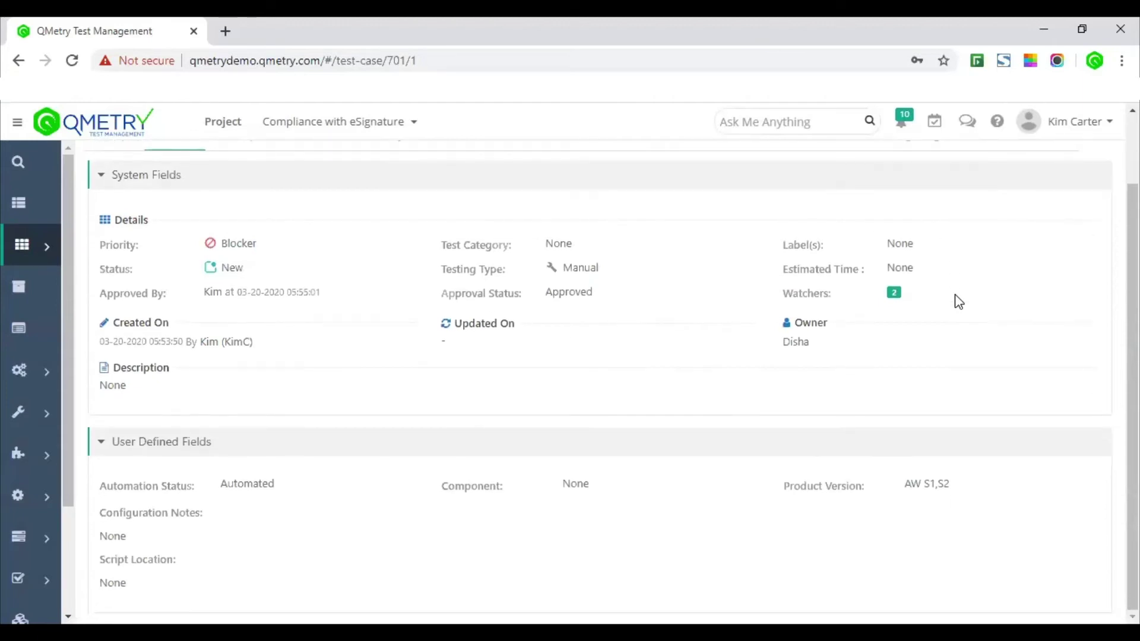
scroll(957, 300, "up", 1)
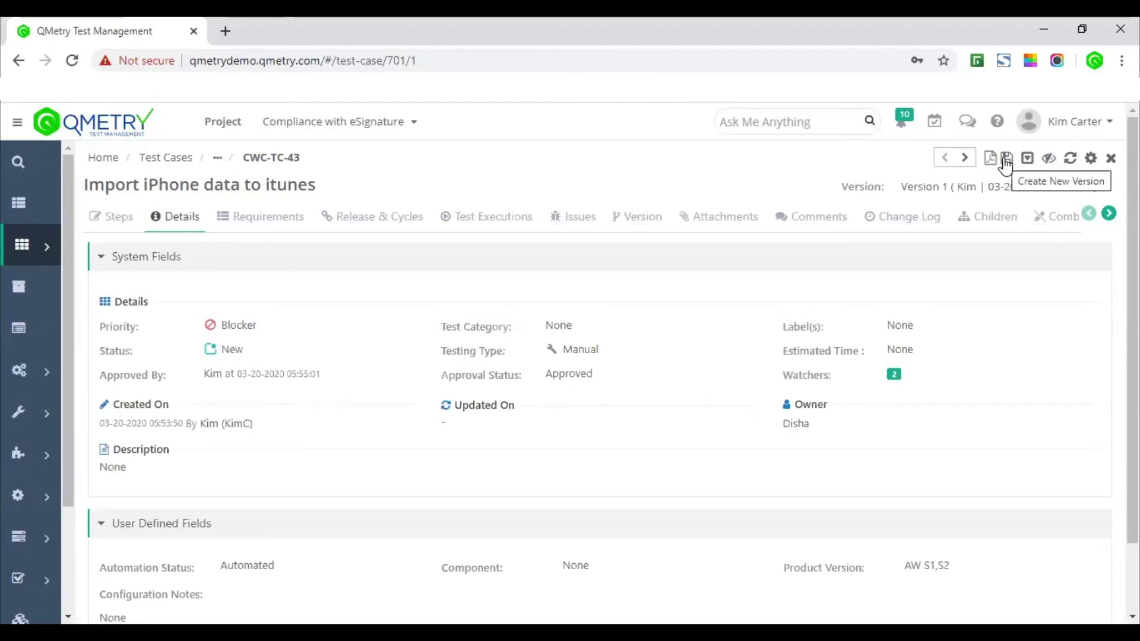
left_click(963, 190)
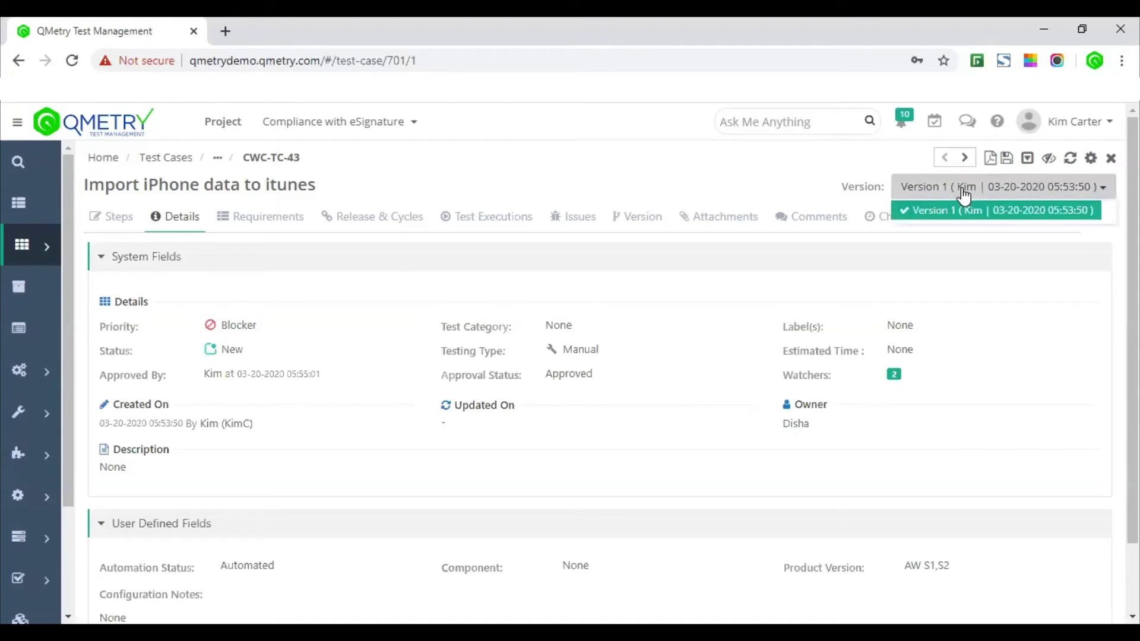
left_click(964, 192)
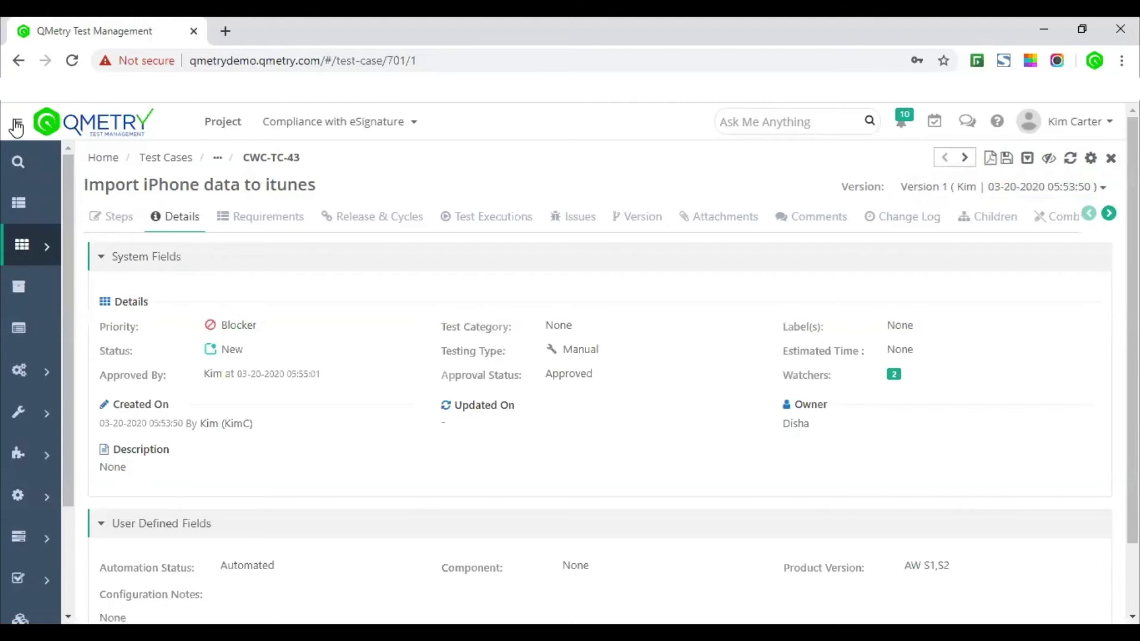
left_click(15, 123)
left_click(75, 281)
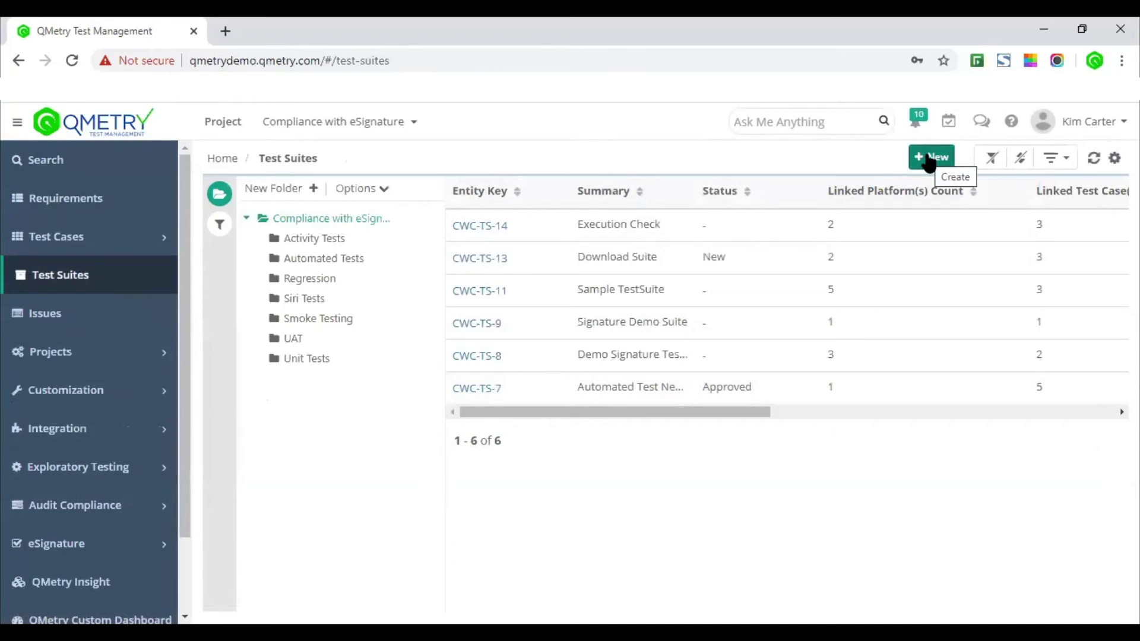
Step: Start the 'Import Test Suite - FT' suite under release Series 3 and cycle September 2017 Launch
left_click(928, 161)
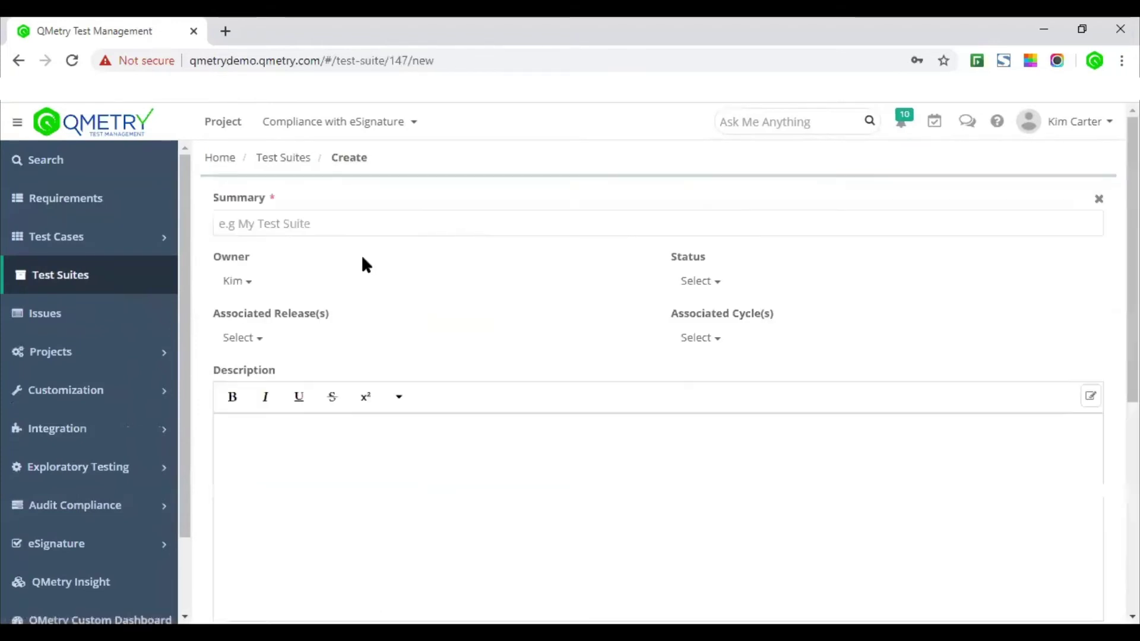
left_click(361, 229)
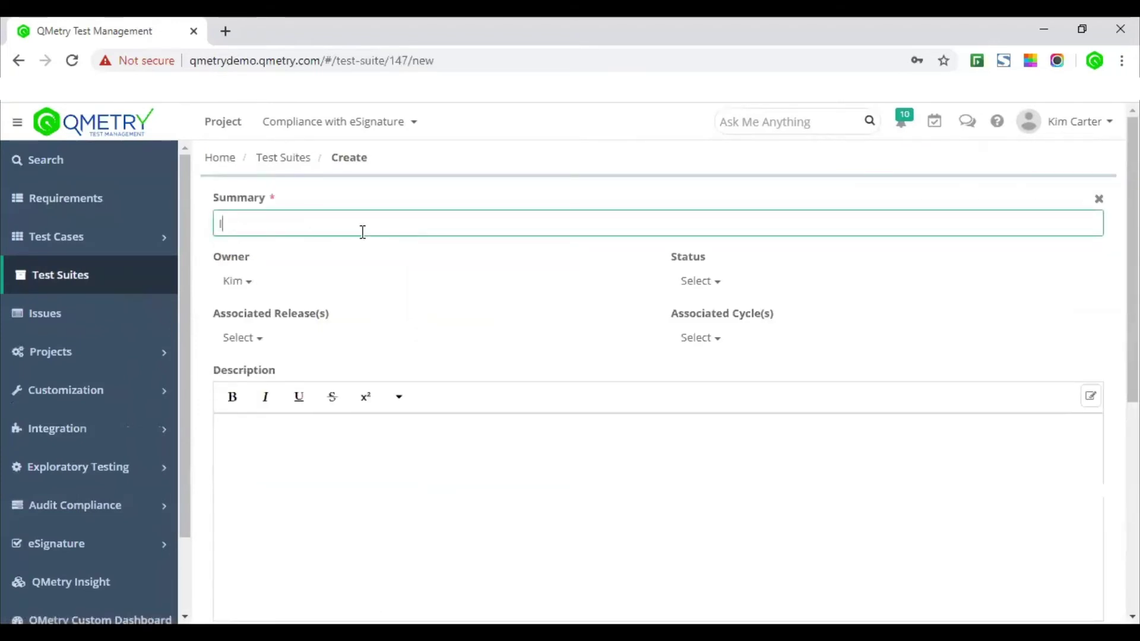
type("Import Test Suite - FT")
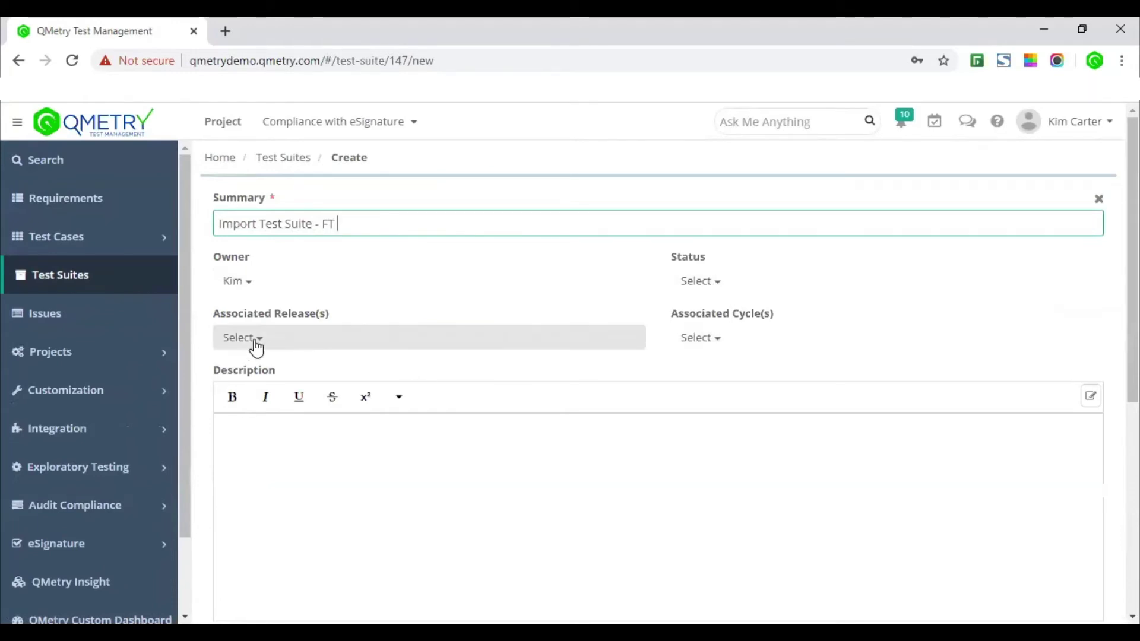
left_click(294, 347)
left_click(280, 395)
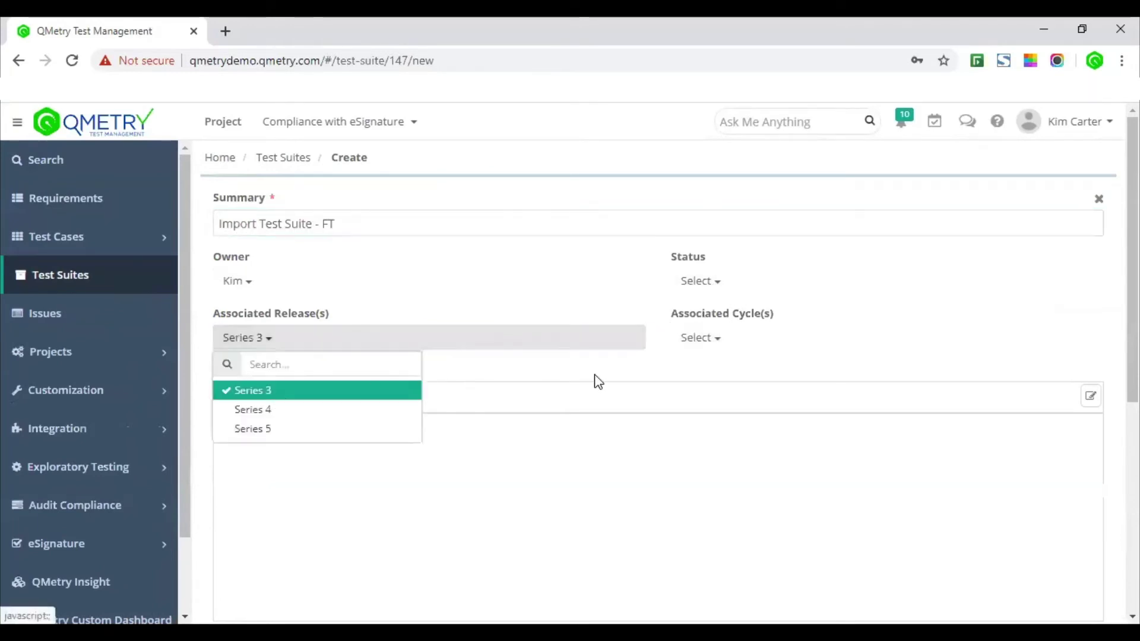
left_click(724, 347)
left_click(740, 392)
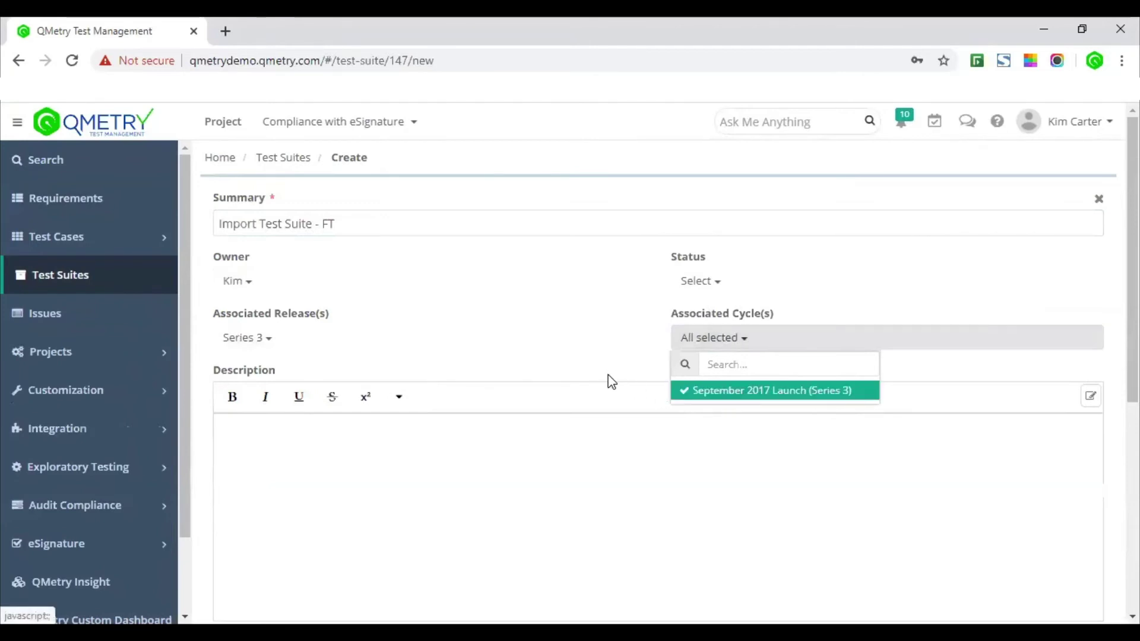
left_click(606, 379)
scroll(604, 378, "down", 5)
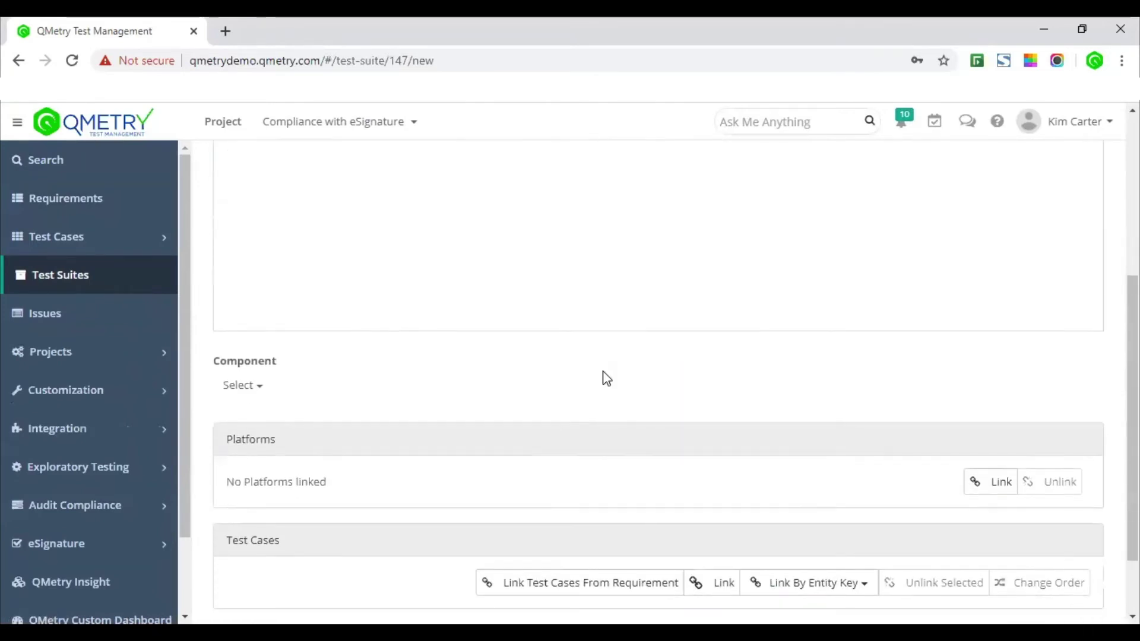
Step: Link platforms watchOS 1, watchOS 2 and watchOS 3 to the suite
left_click(1000, 481)
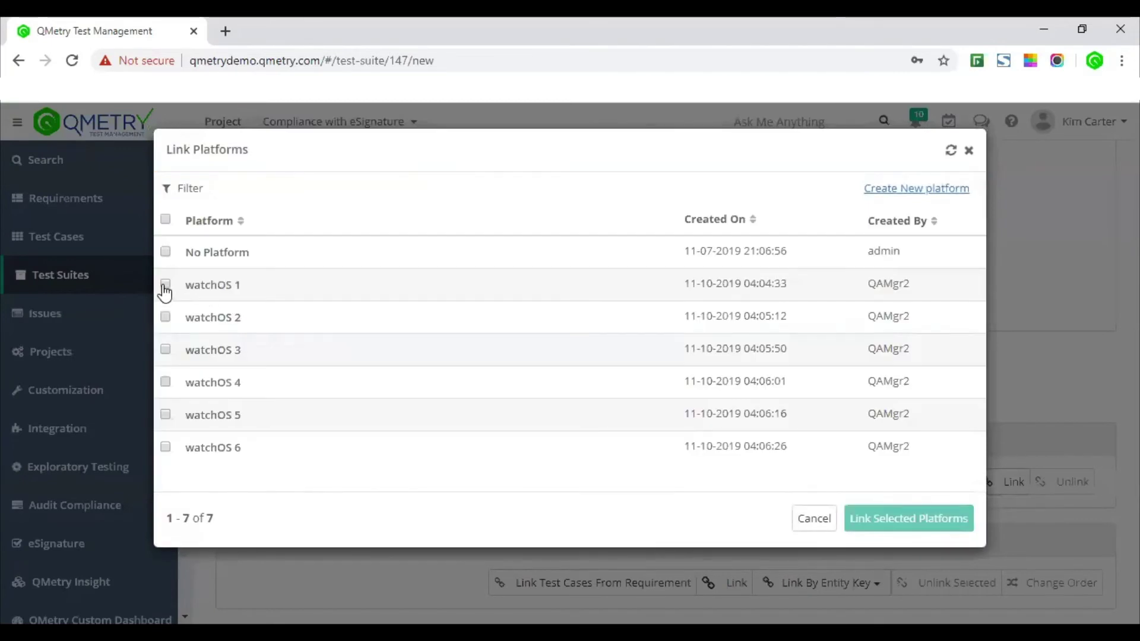
left_click(166, 285)
left_click(166, 317)
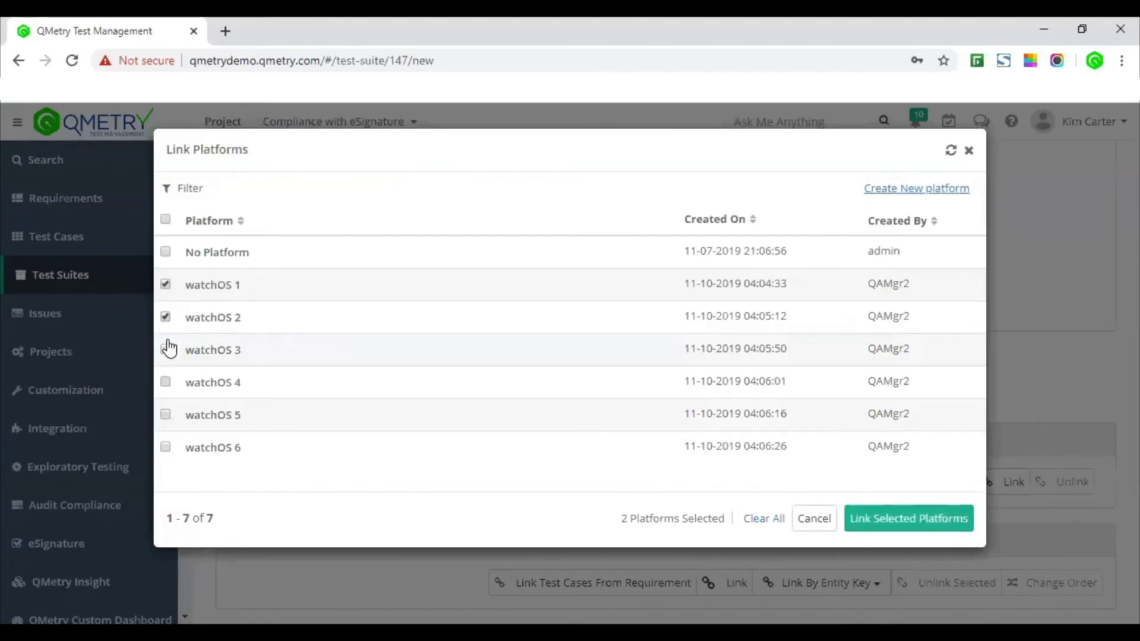
left_click(166, 349)
left_click(887, 519)
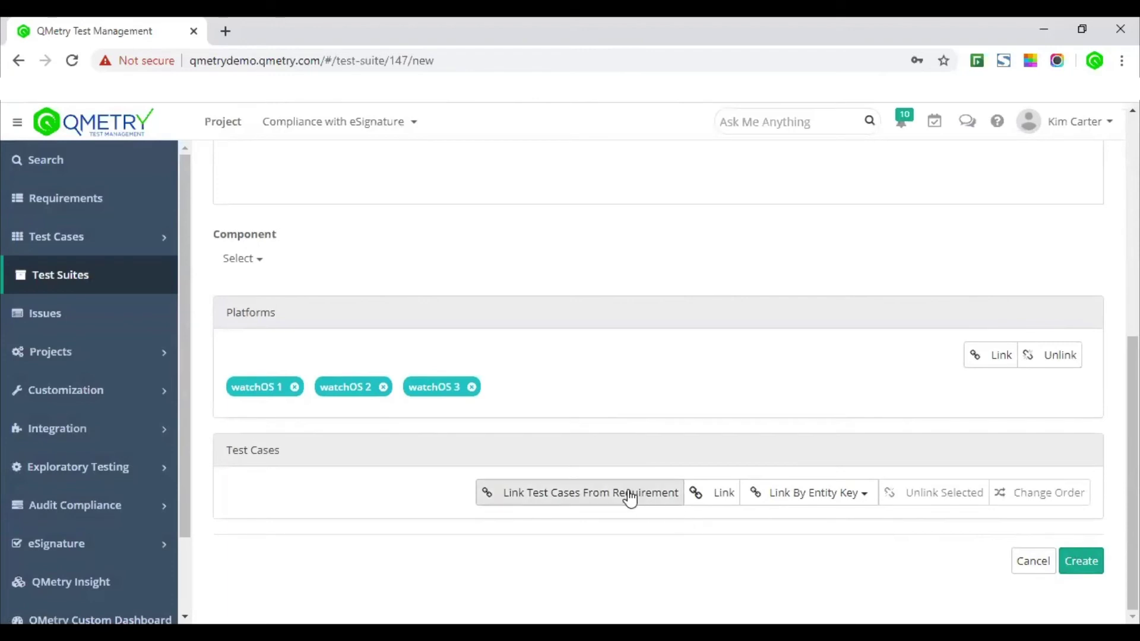
Step: Link 'Import iPhone data to itunes', 'Download synced data from iTunes' and 'New List View Design', then create the suite
left_click(713, 492)
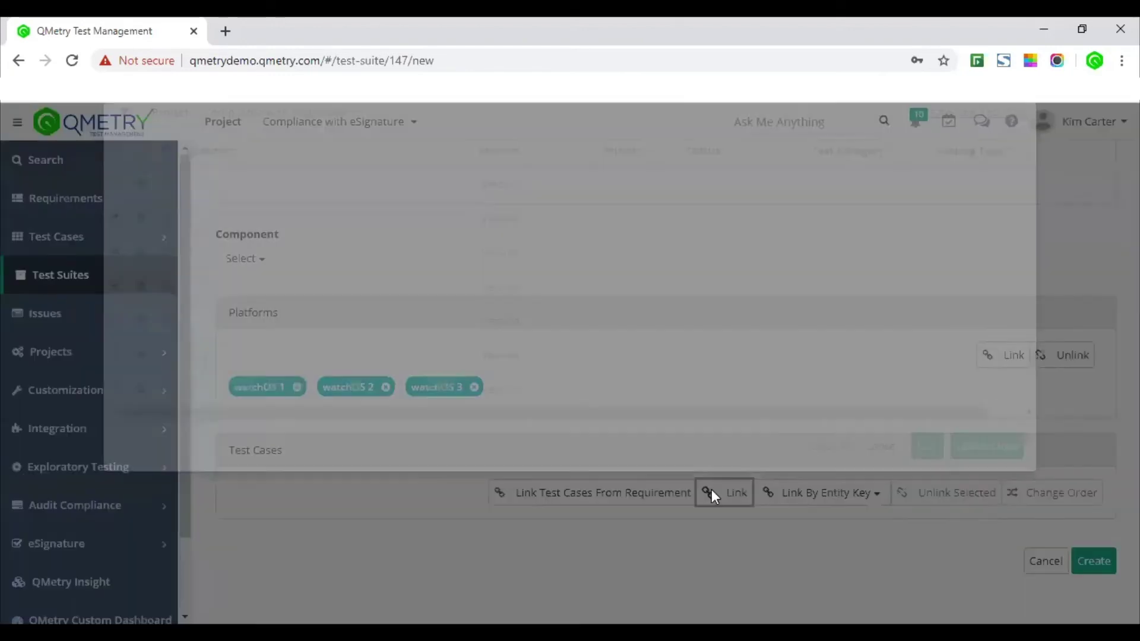
left_click(115, 279)
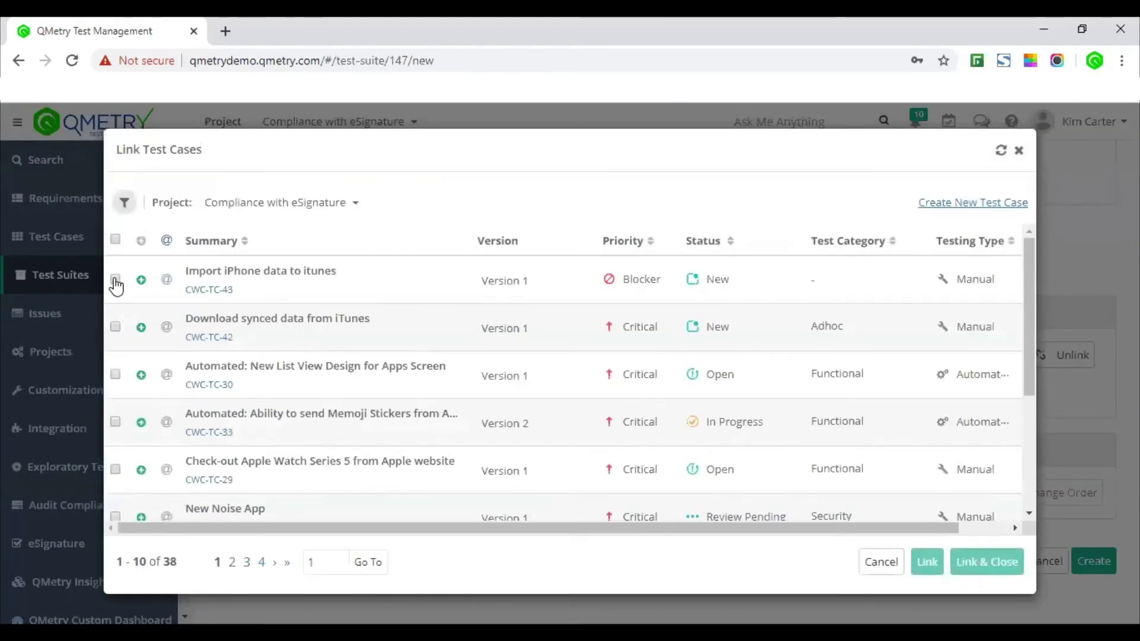
left_click(117, 327)
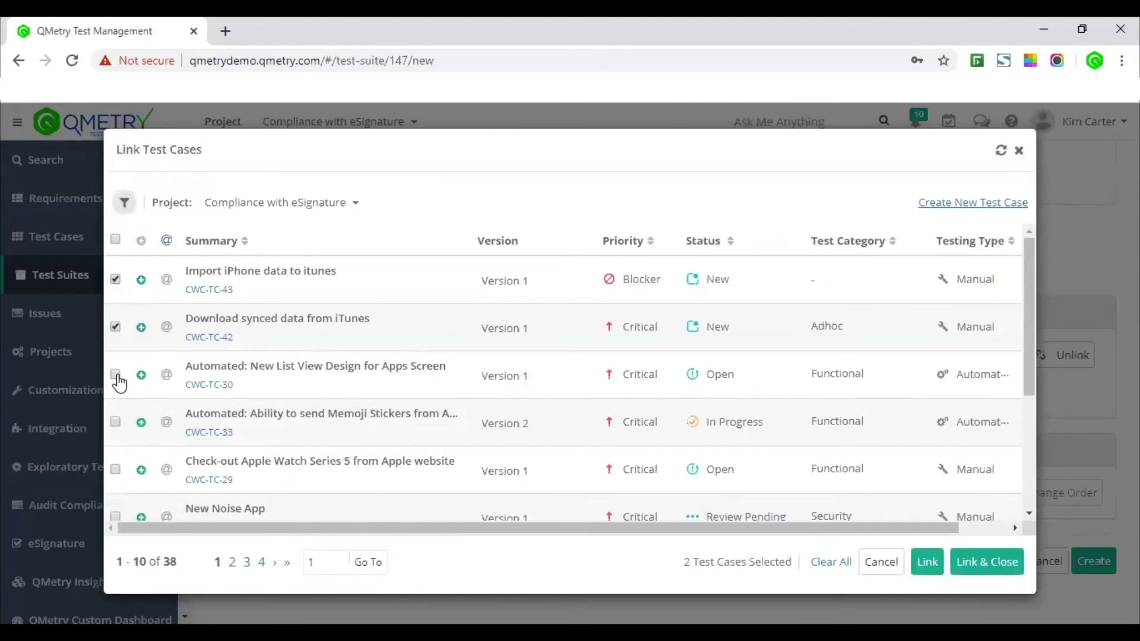
left_click(116, 374)
left_click_drag(187, 270, 357, 282)
left_click(356, 282)
left_click(966, 563)
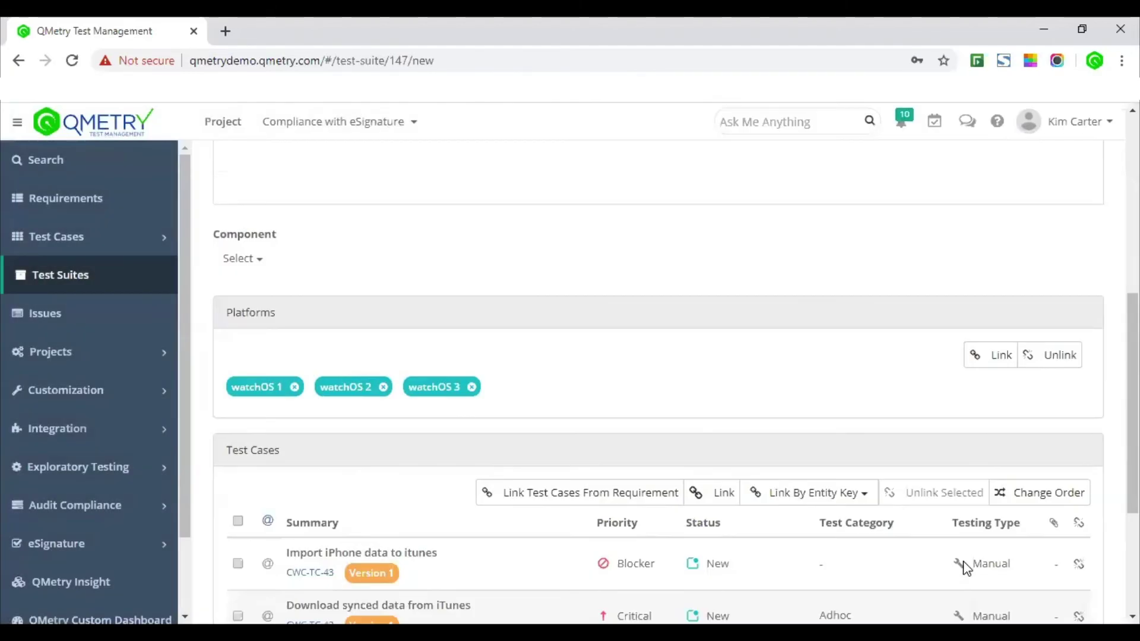
scroll(965, 567, "down", 4)
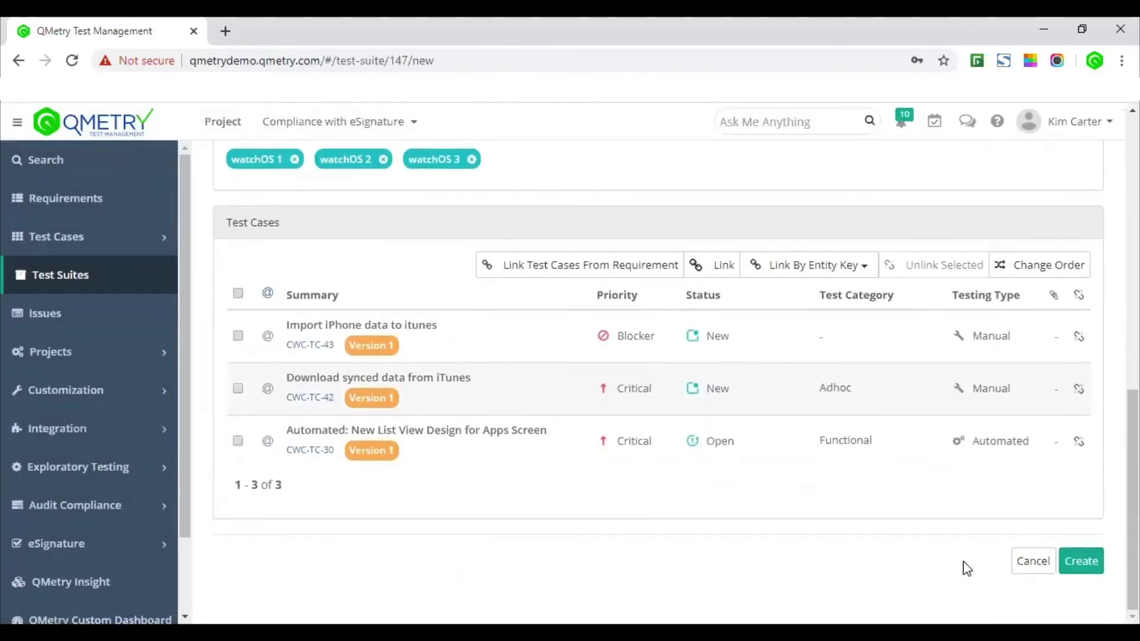
left_click(1083, 563)
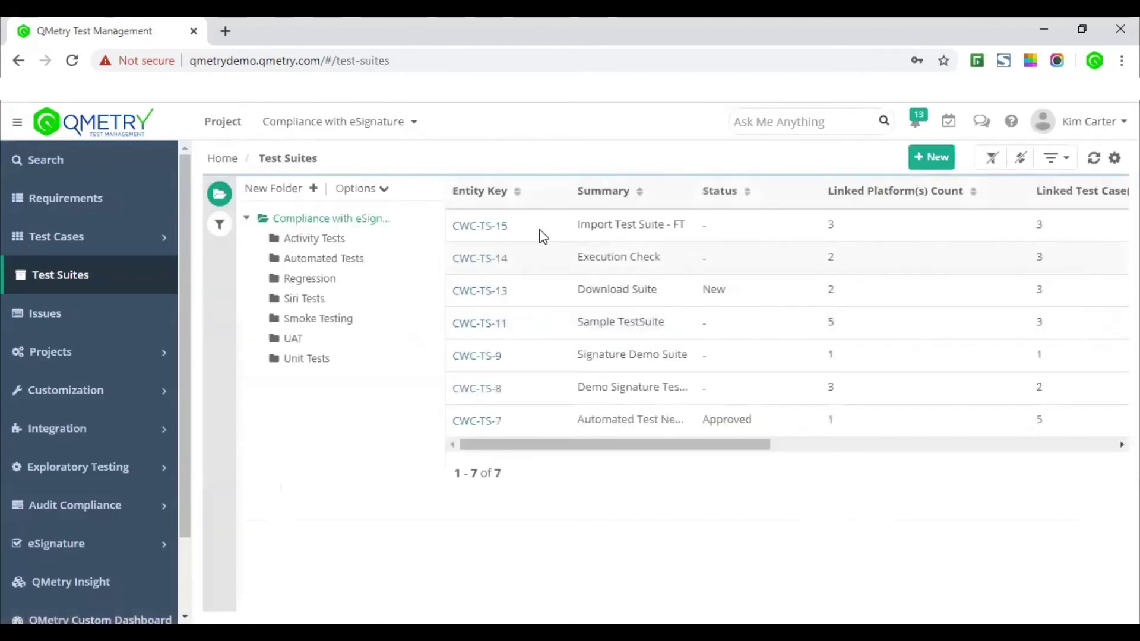
Step: Open suite CWC-TS-15 to see its three watchOS test executions
left_click(489, 235)
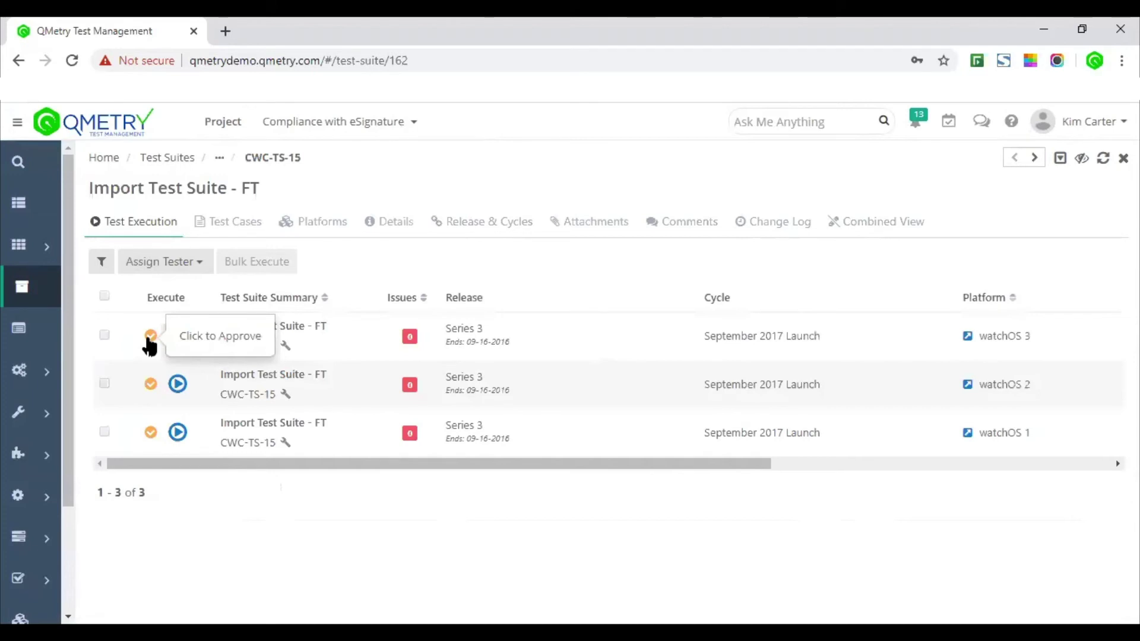
Step: Approve CWC-TS-15's watchOS 3 execution, re-authenticating with username and password in Part 11 Compliance
left_click(149, 337)
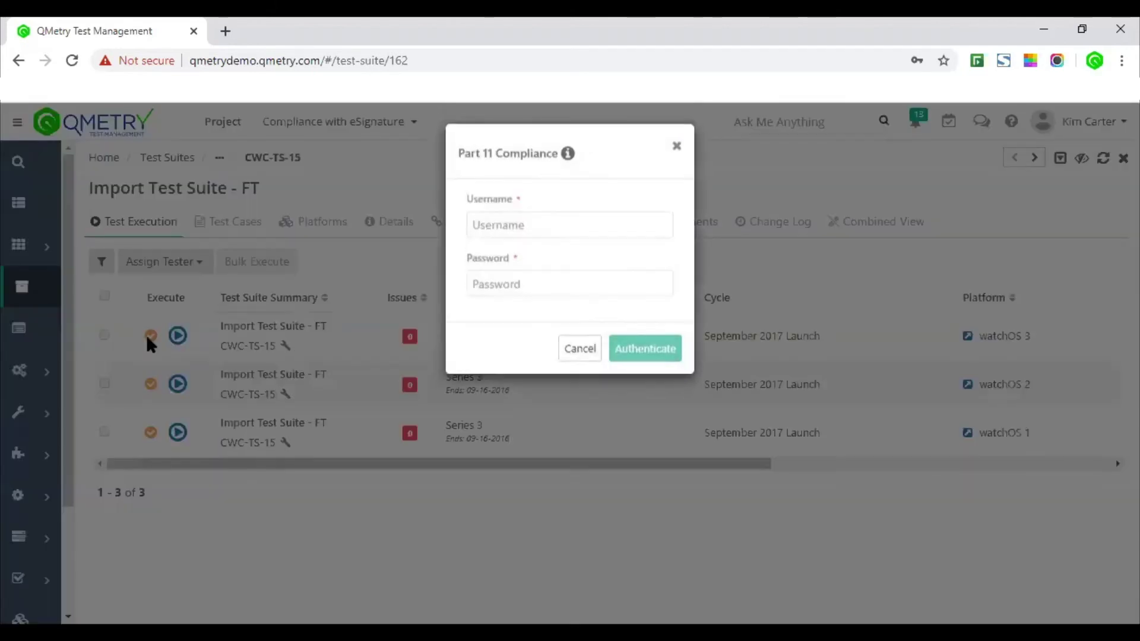
left_click(538, 234)
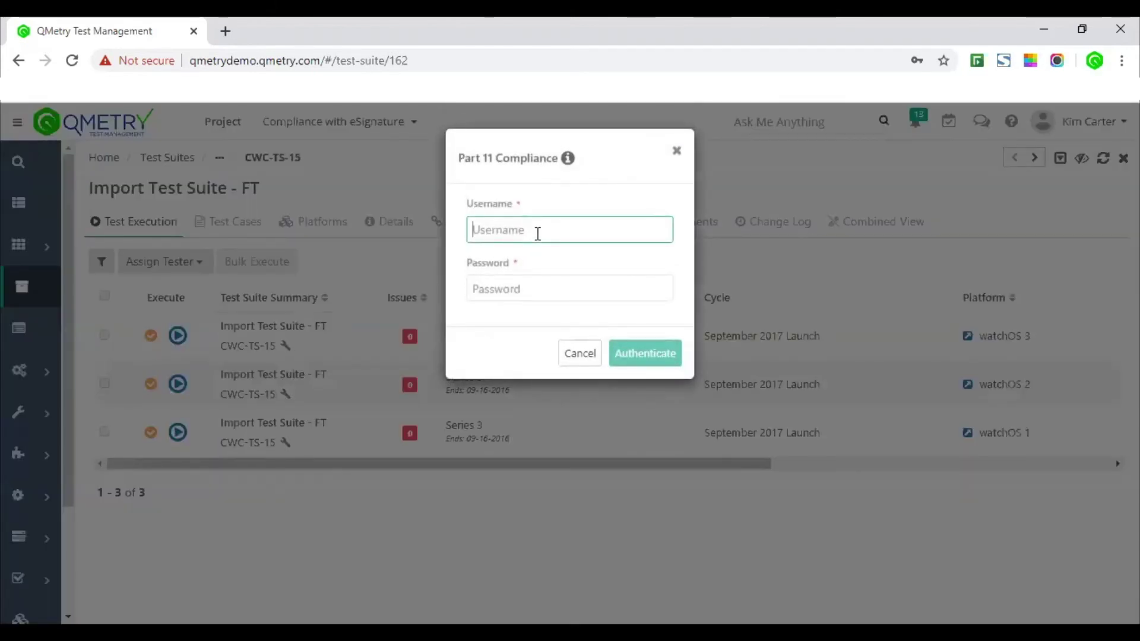
type("KimC")
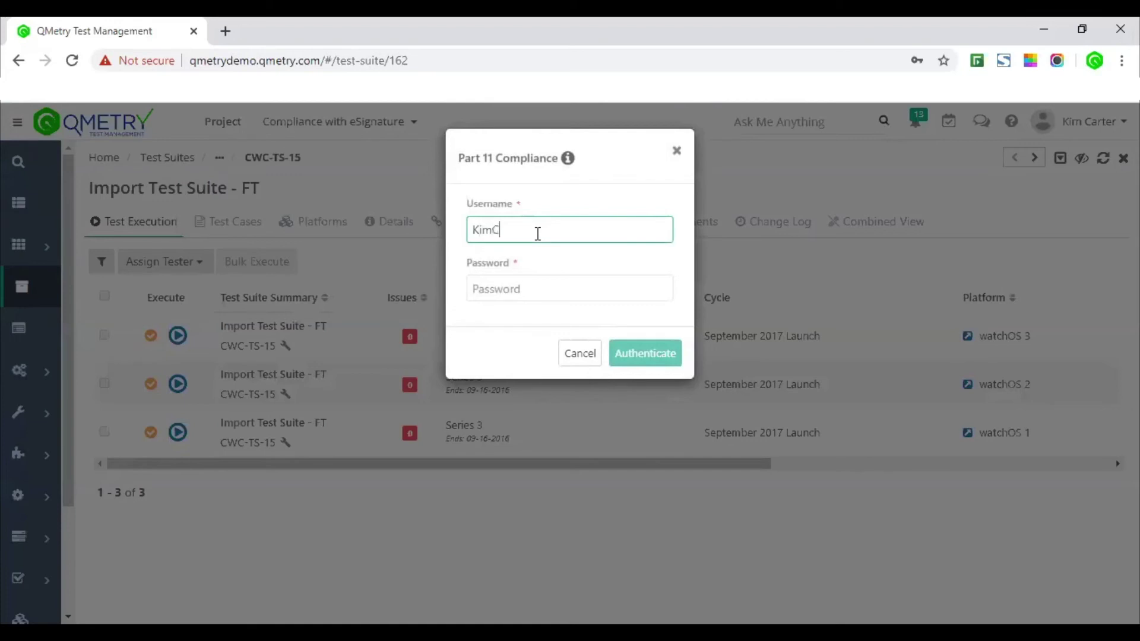
key("Tab")
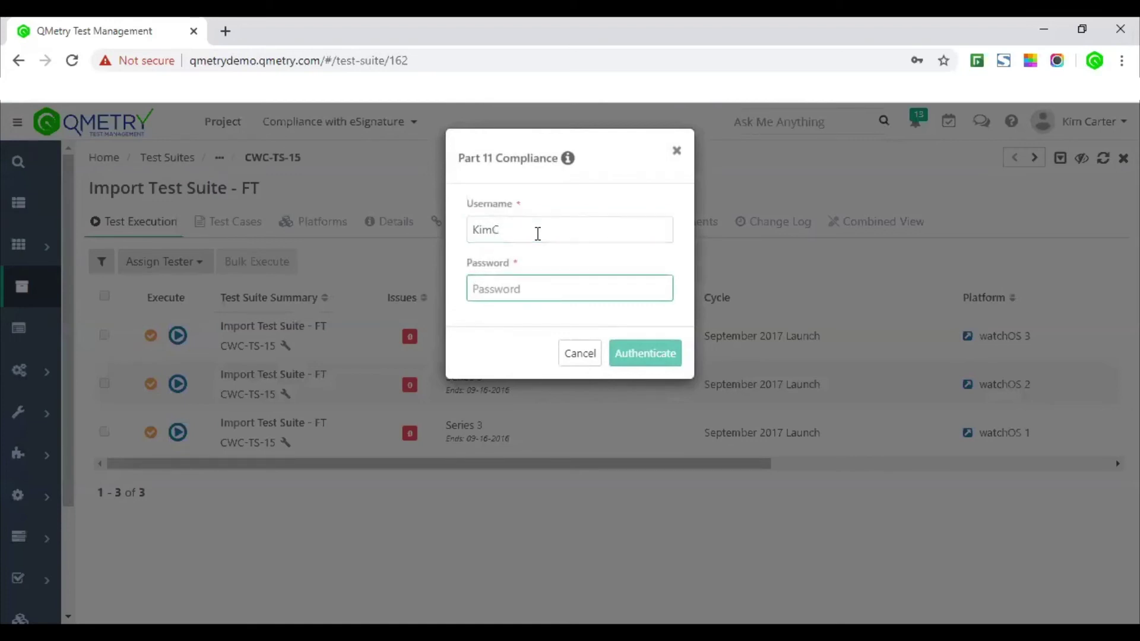
type("k")
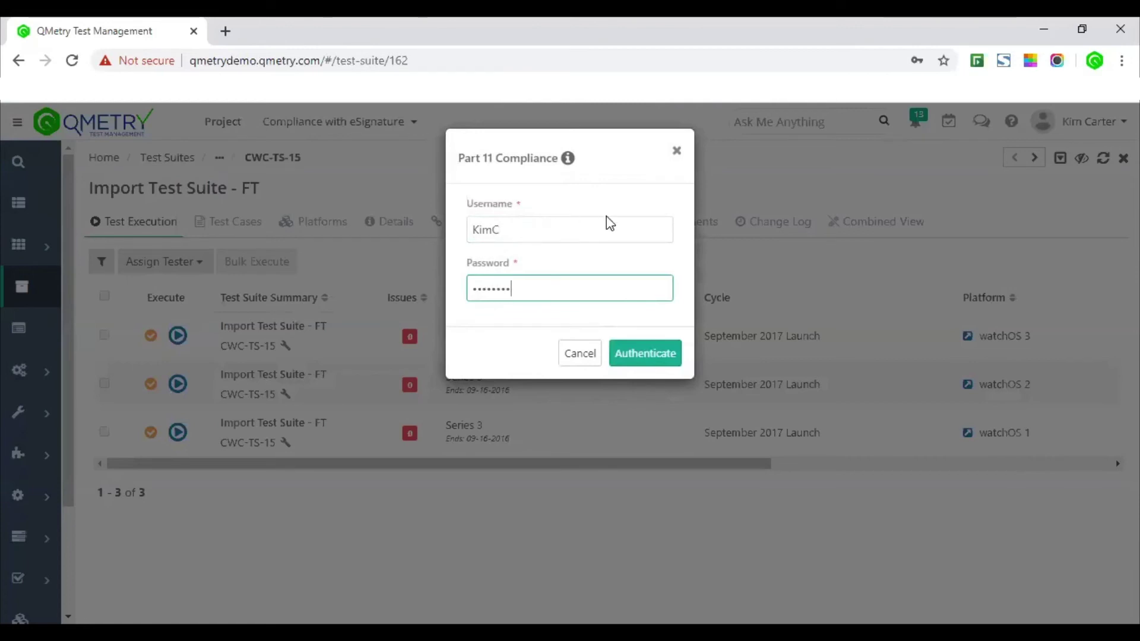
mouse_move(569, 165)
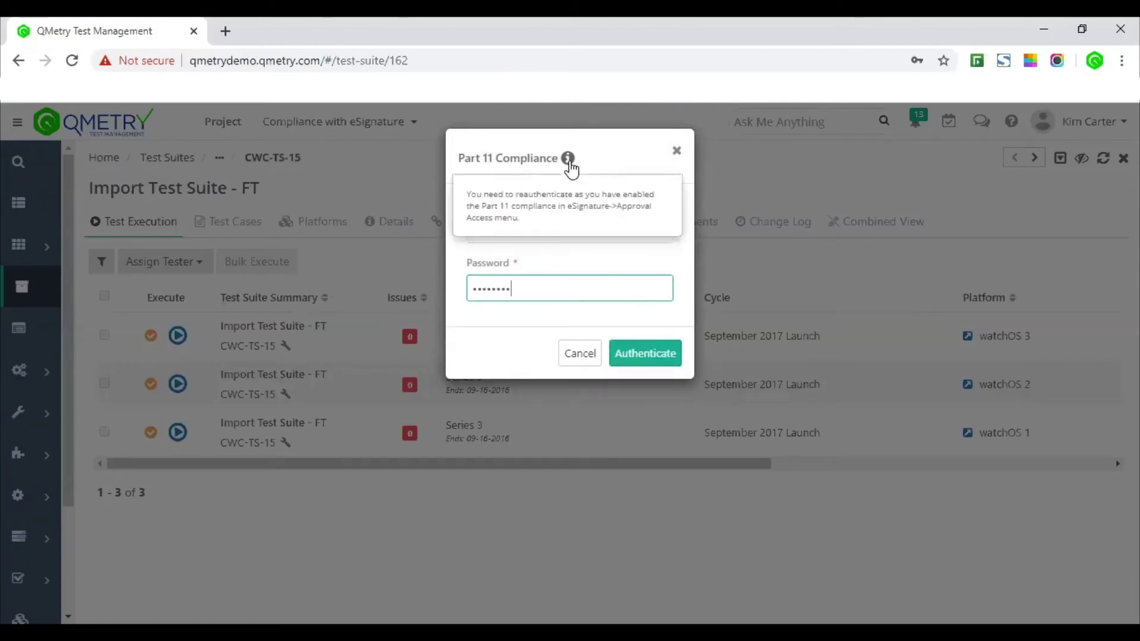
left_click(649, 354)
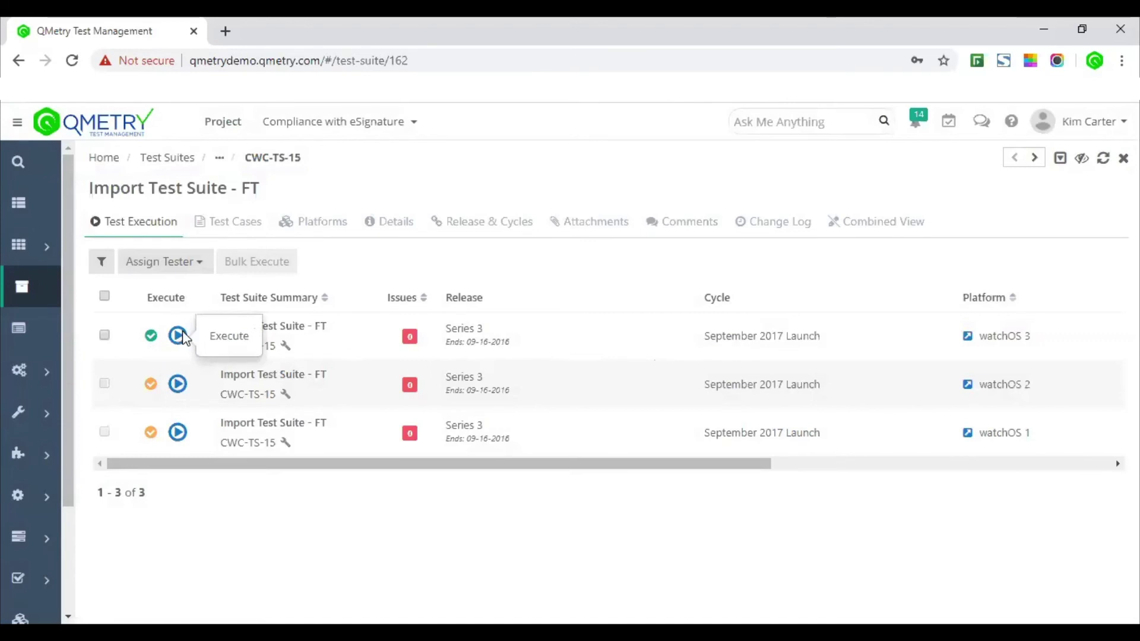
Step: Start the watchOS 3 run with runtime attributes Watch Series 1 and 2 and iOS 11
left_click(178, 336)
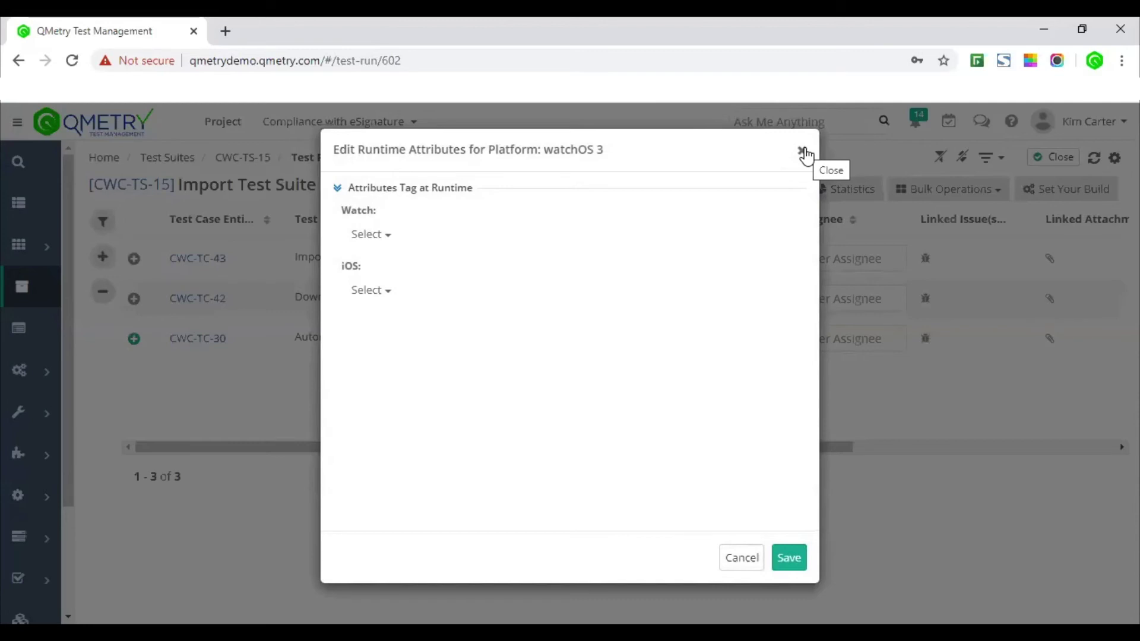
left_click(398, 236)
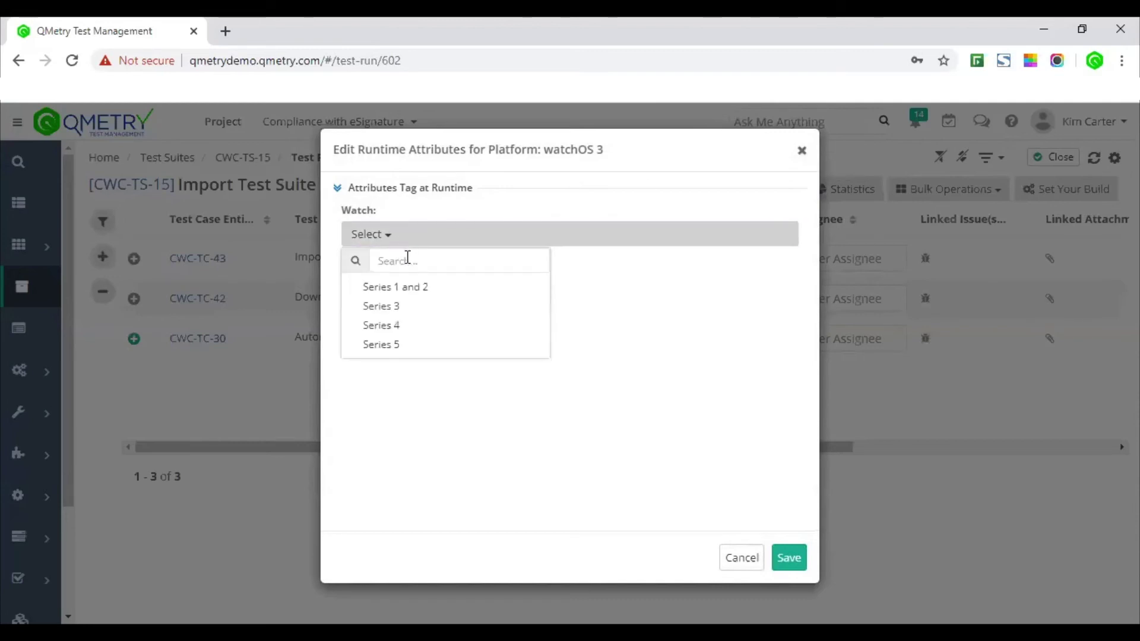
left_click(420, 289)
left_click(395, 290)
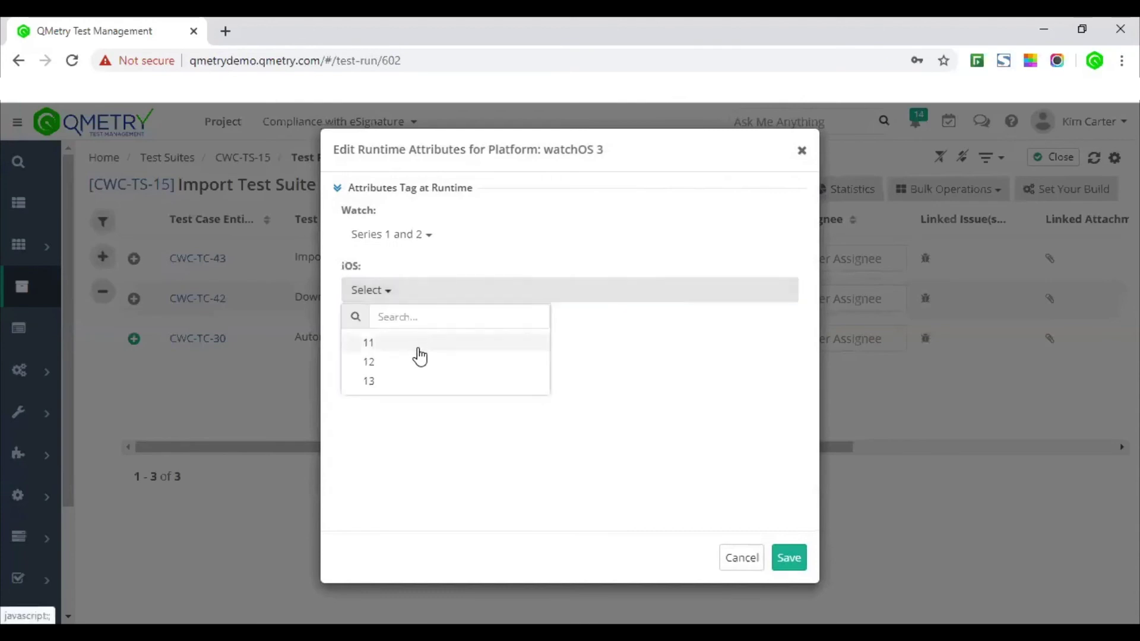
left_click(417, 340)
left_click(788, 559)
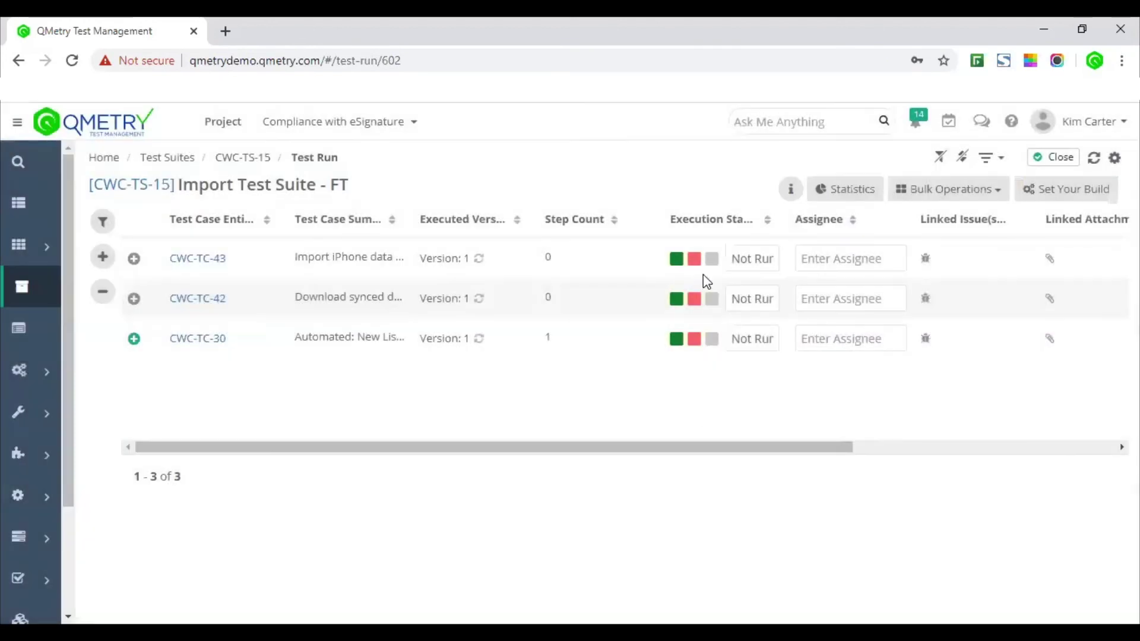
Step: Mark CWC-TC-43 Passed with e-signature re-authentication, then cancel the CWC-TC-42 Fail at the prompt
left_click(675, 260)
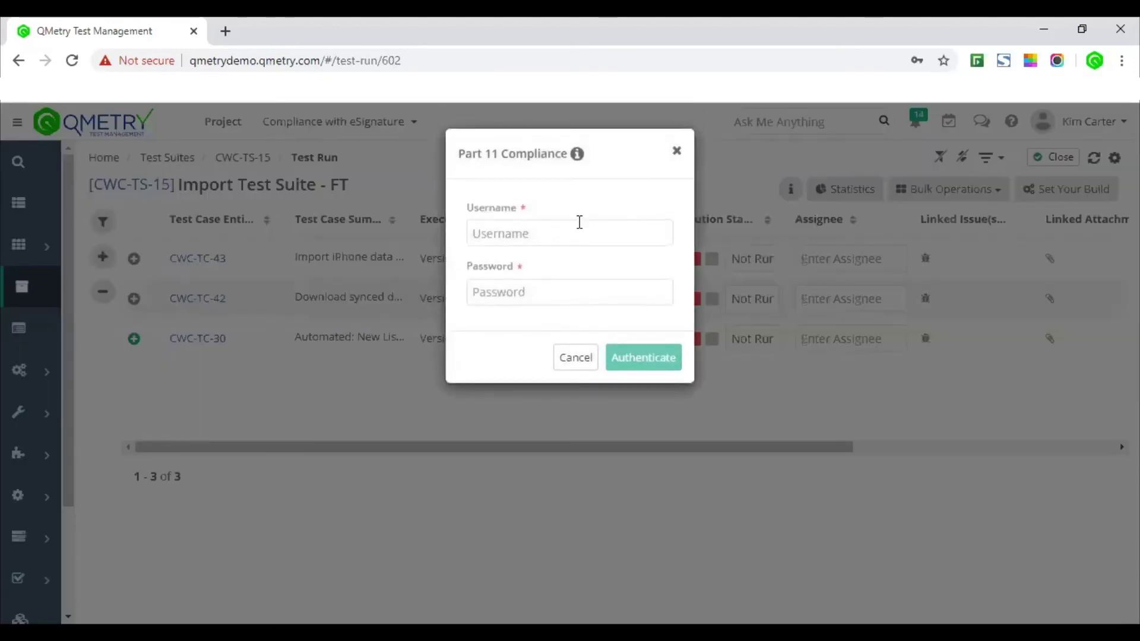
left_click(583, 232)
type("KimC")
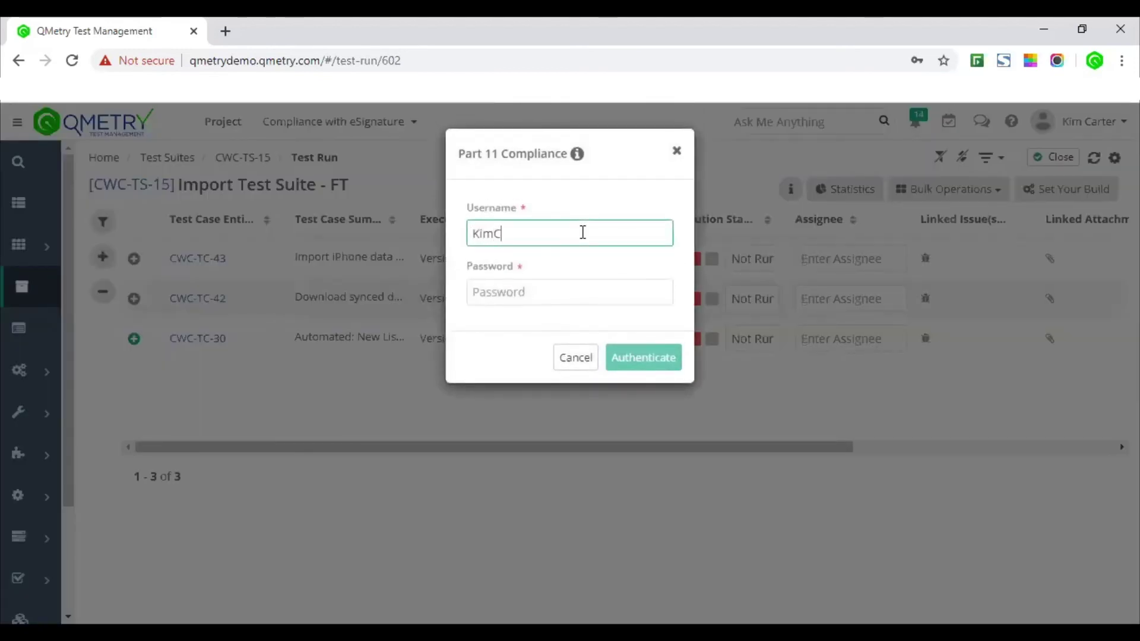
key("Tab")
type("******")
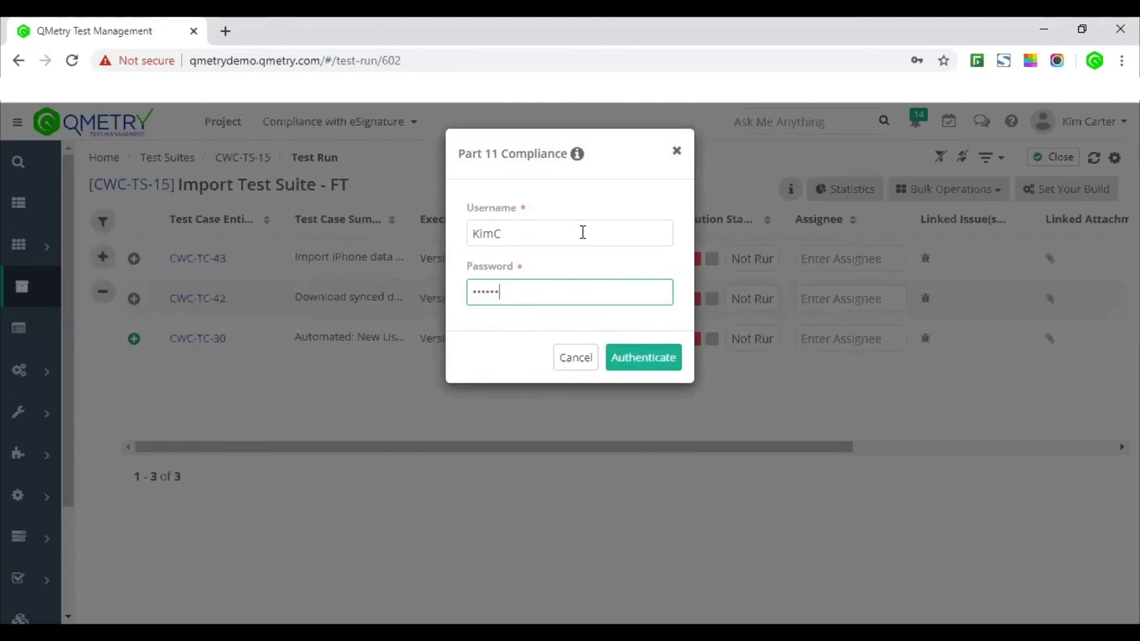
left_click(640, 357)
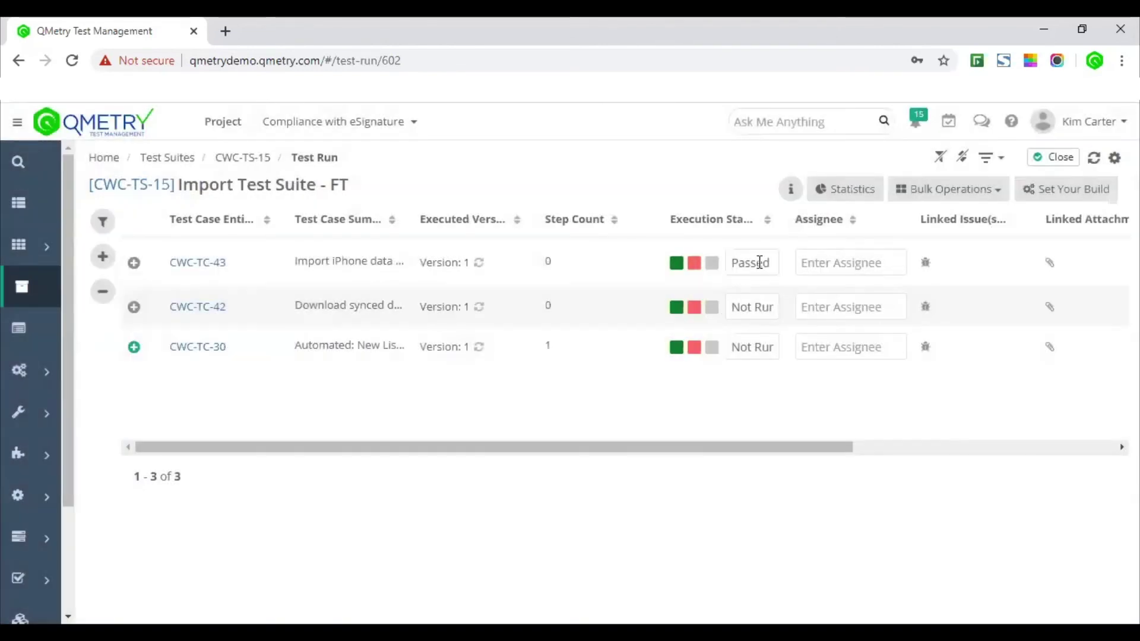
left_click(694, 307)
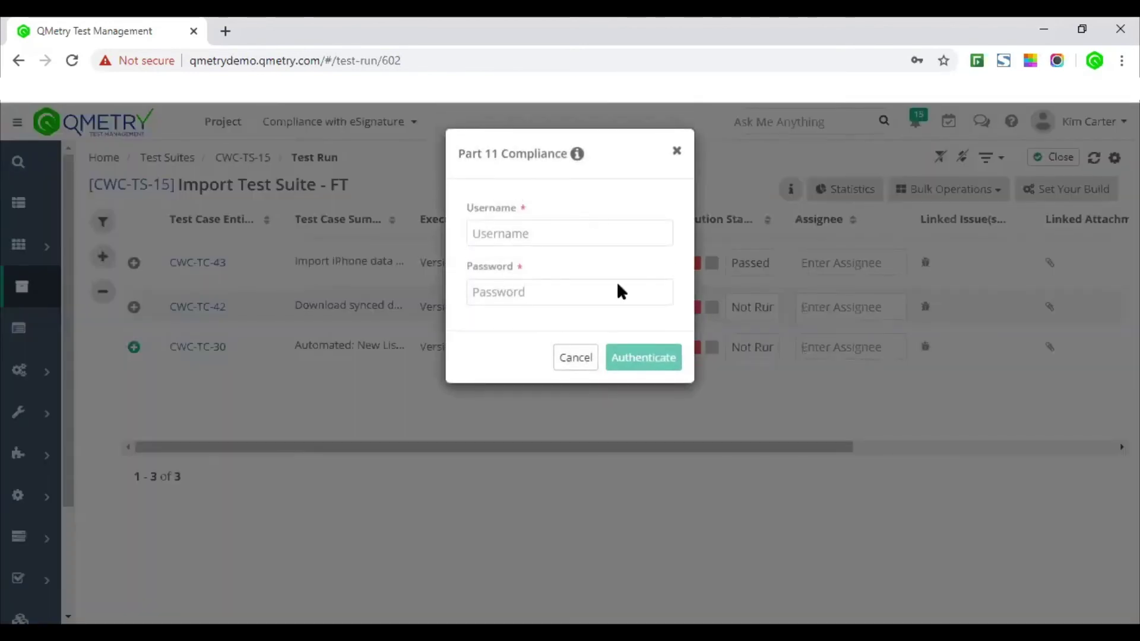
left_click(576, 358)
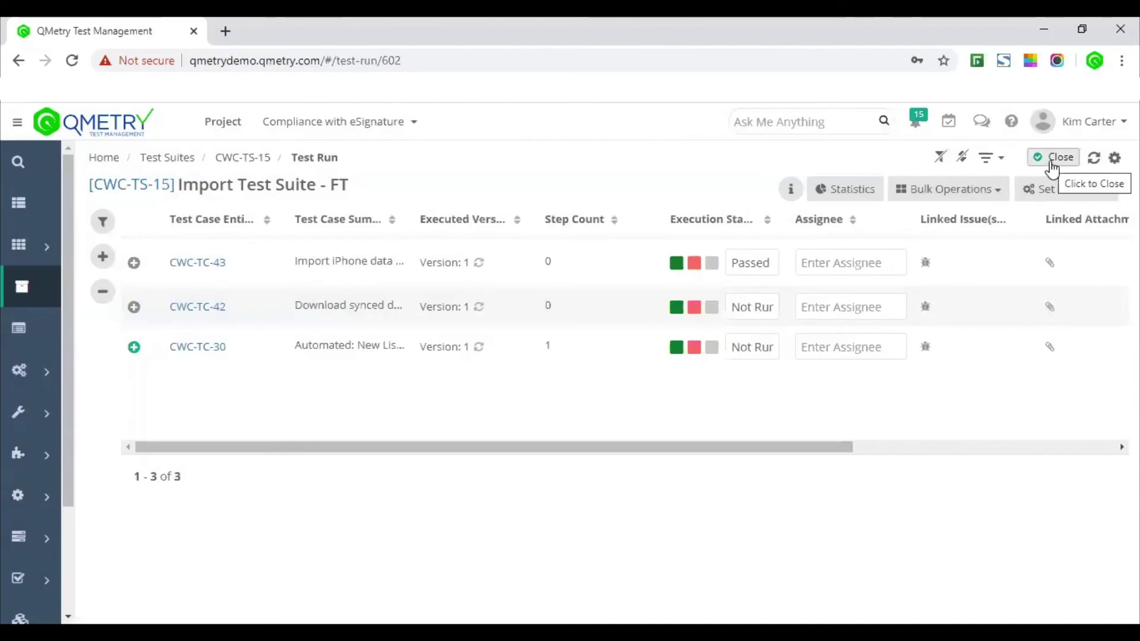
Step: Close the CWC-TS-15 test run, confirming Yes and signing off with username and password
left_click(1052, 166)
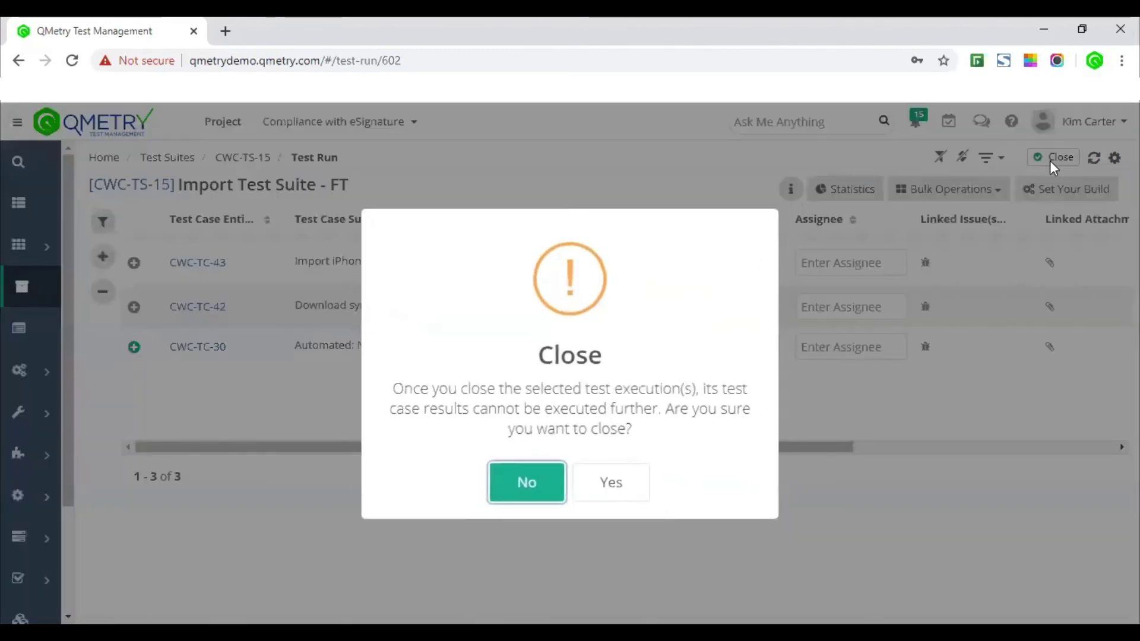
left_click_drag(408, 389, 676, 445)
left_click(677, 444)
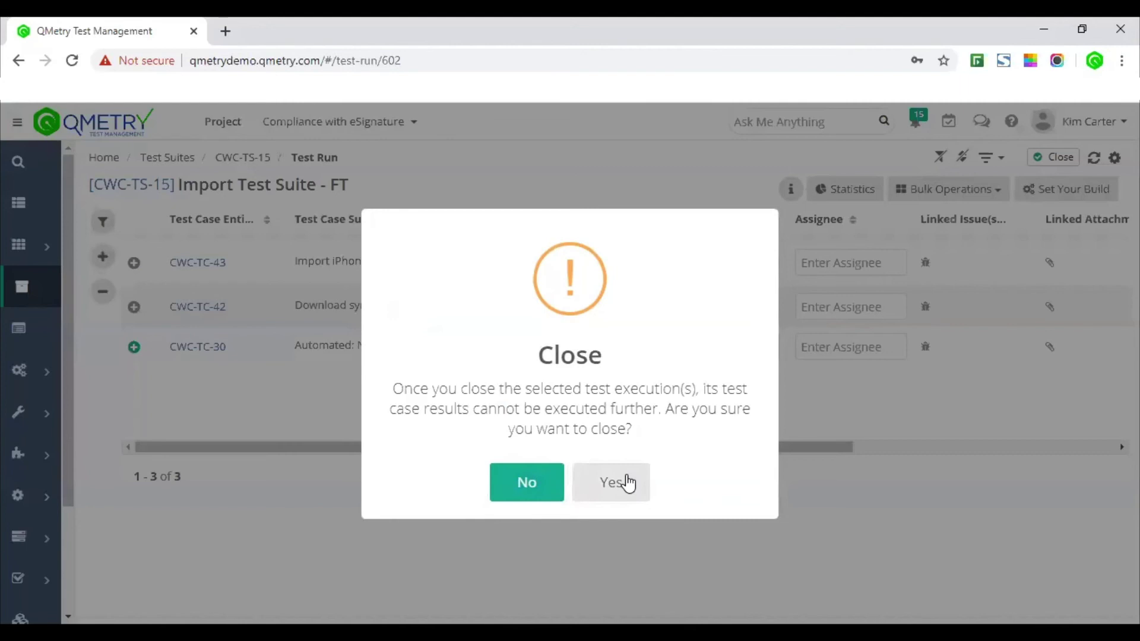
left_click(628, 483)
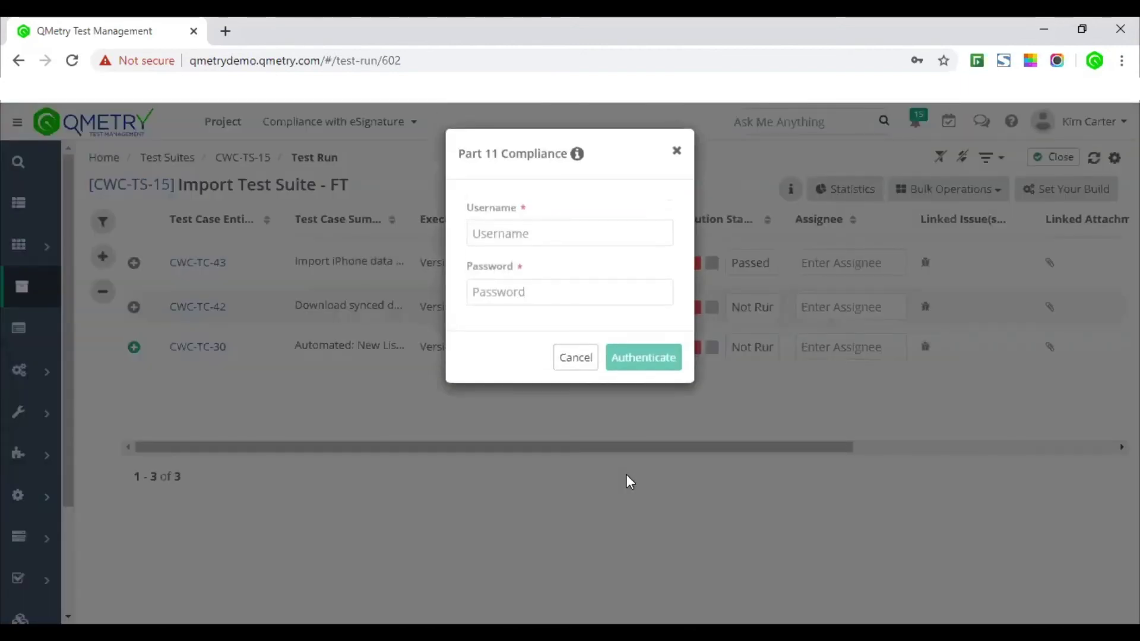
left_click(559, 234)
type("KimC")
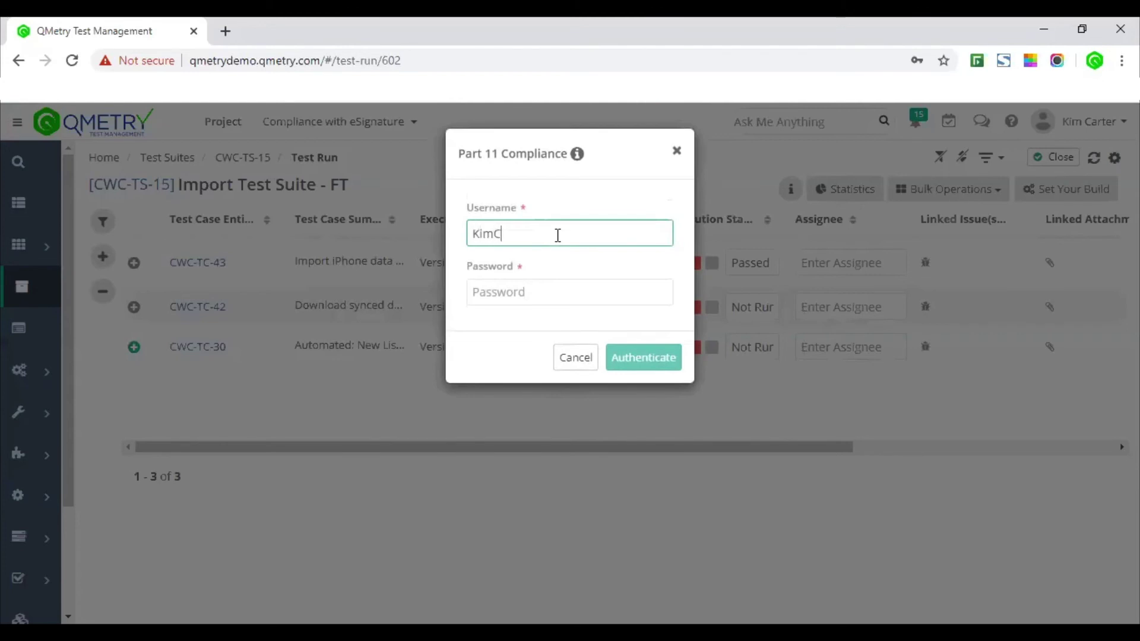
key("Tab")
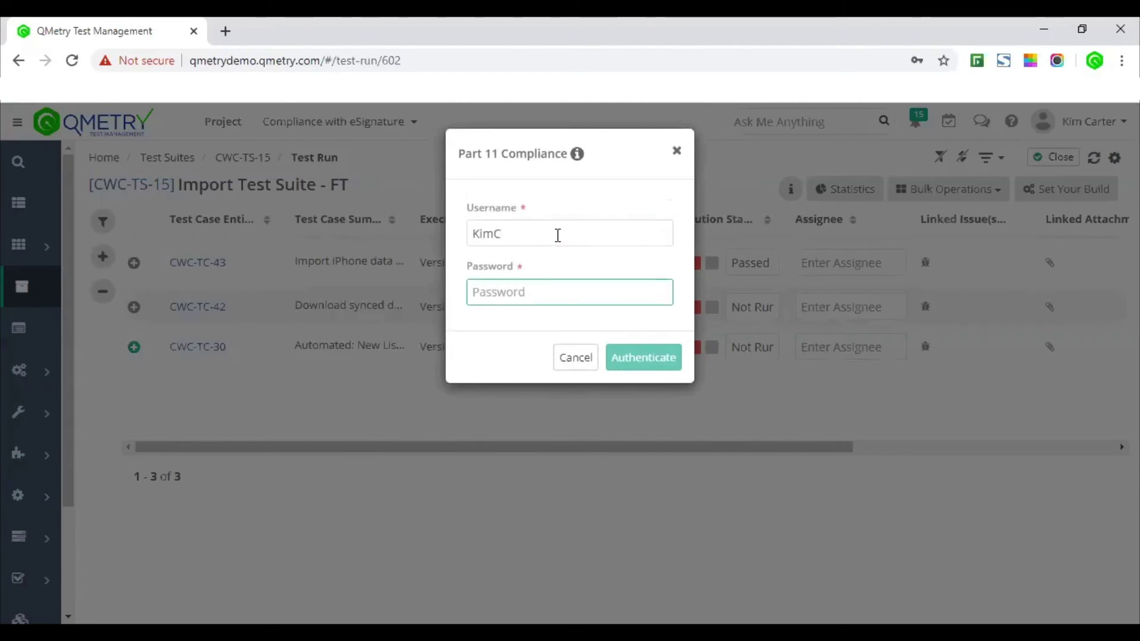
type("p")
type("******")
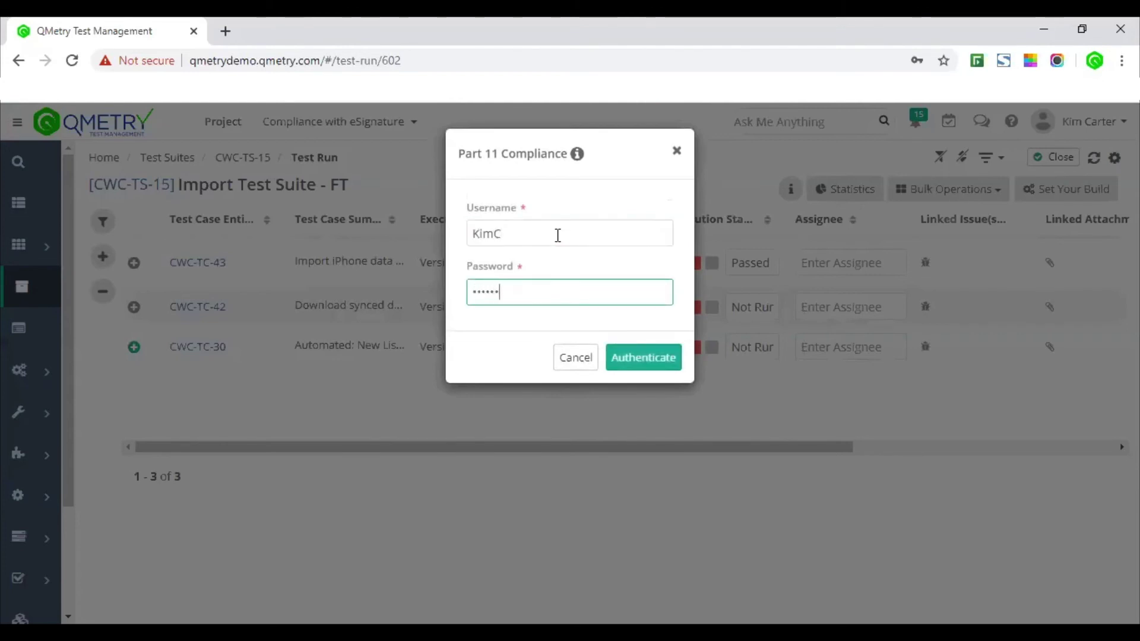
left_click(624, 362)
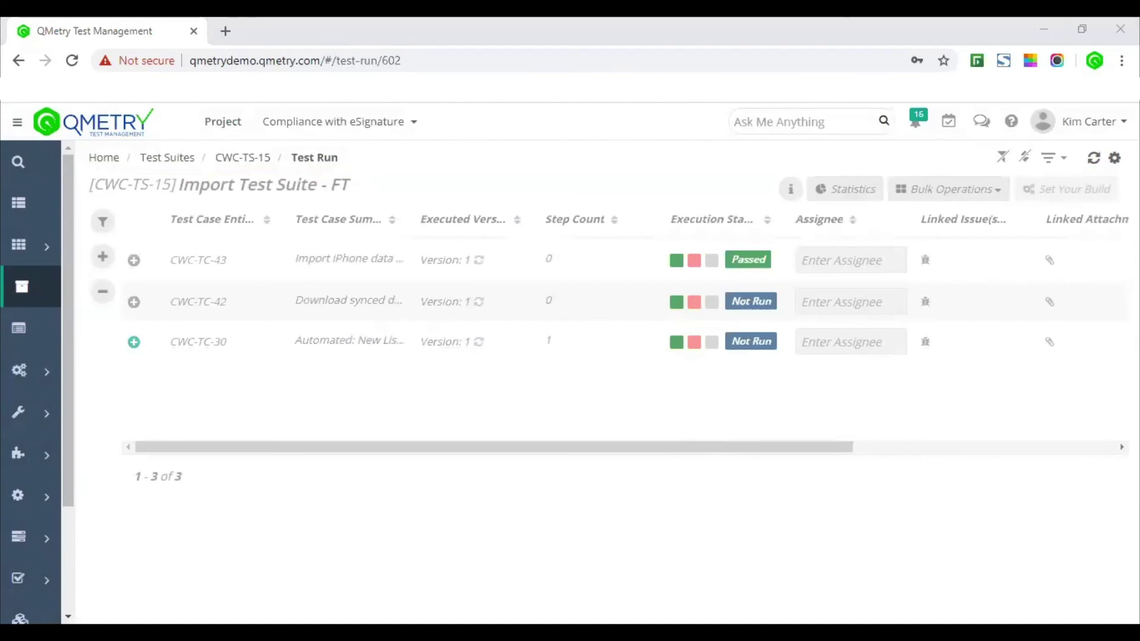
Step: Open the Approval Workflow Report from QMetry System Reports in the expanded sidebar
left_click(16, 122)
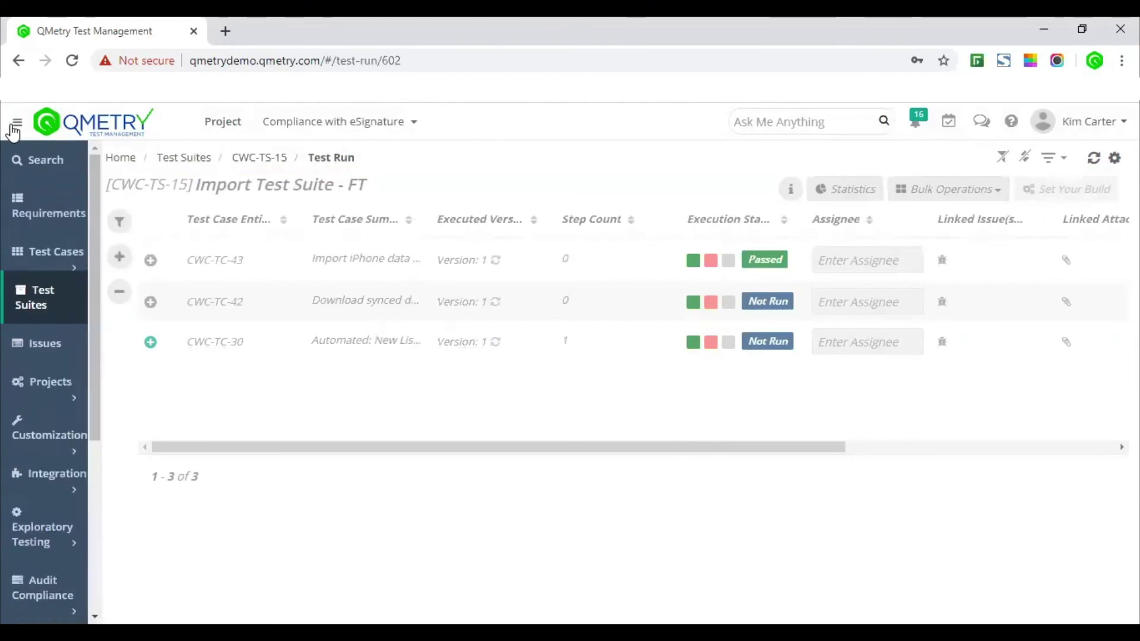
scroll(92, 490, "down", 2)
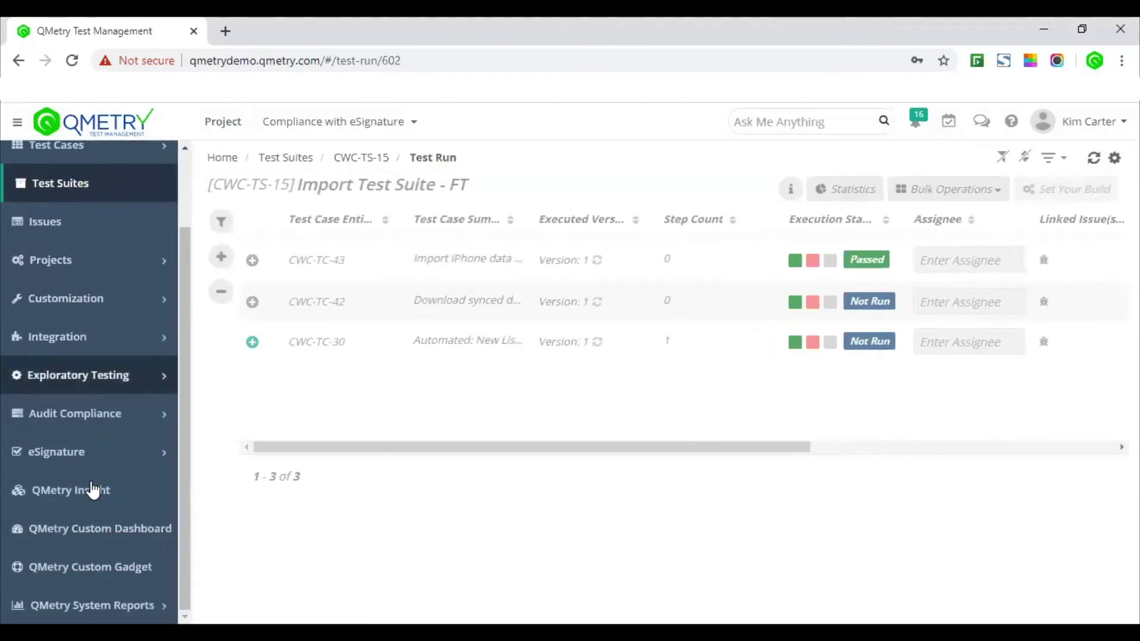
left_click(98, 606)
scroll(98, 594, "down", 5)
scroll(105, 563, "down", 4)
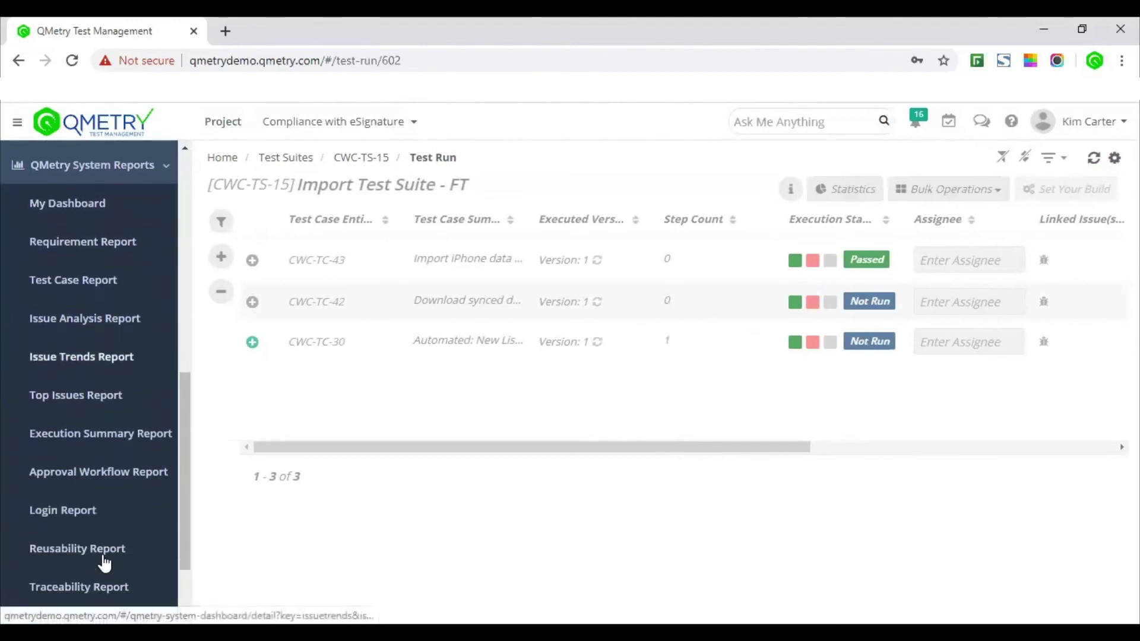
left_click(111, 478)
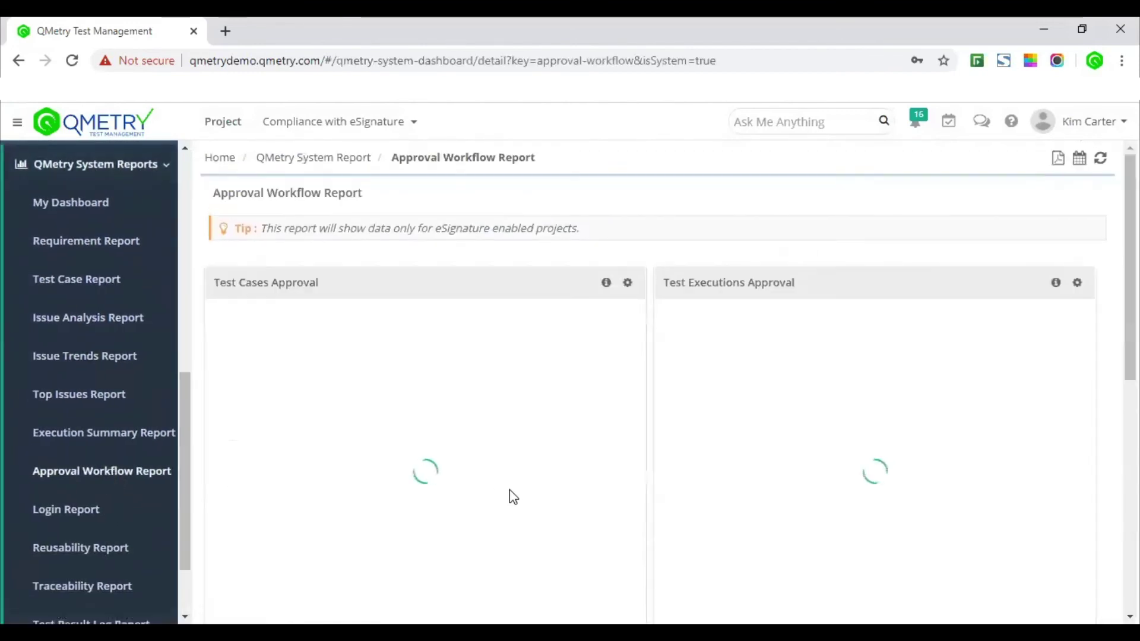
Step: Scroll through the approval charts and across the Approval Workflow Details table
scroll(511, 495, "down", 1)
scroll(514, 498, "down", 3)
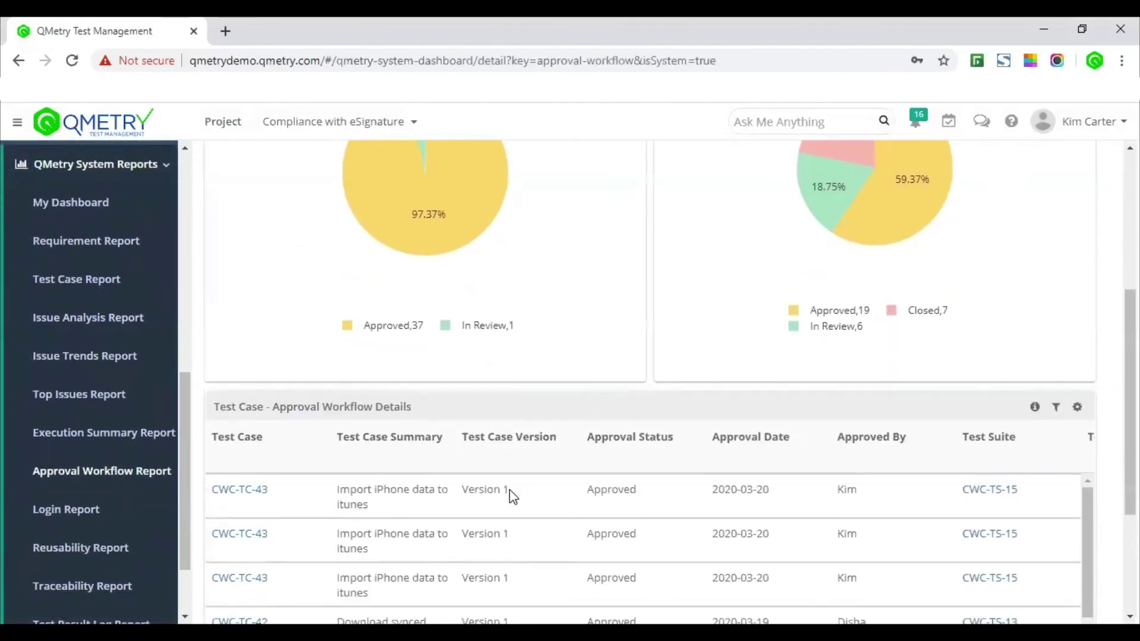
scroll(514, 497, "down", 1)
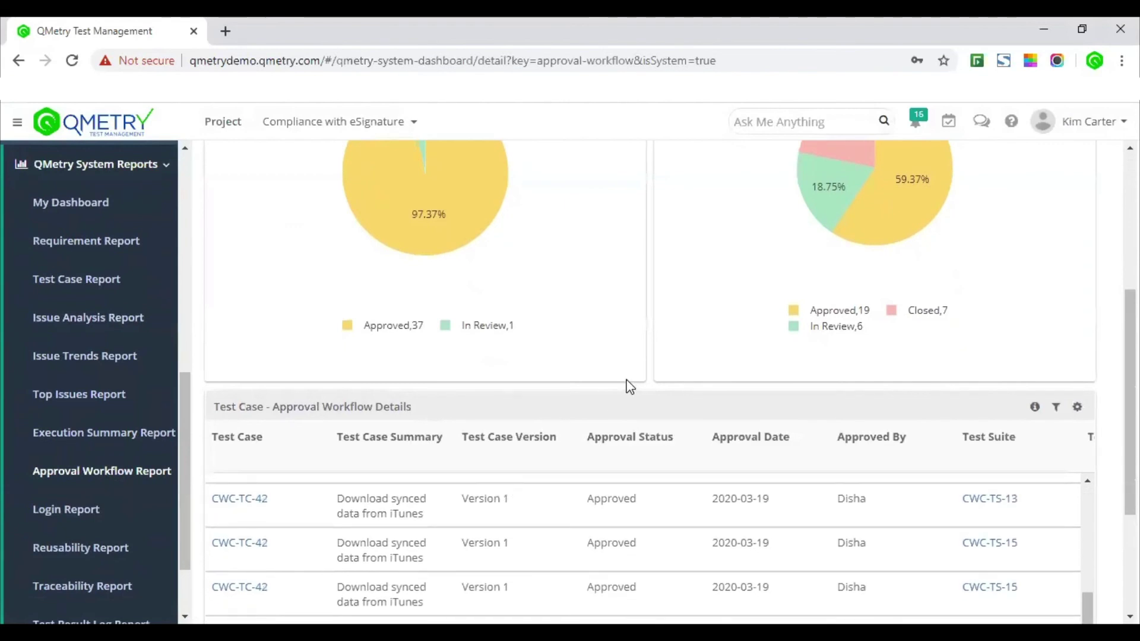
scroll(625, 385, "down", 2)
scroll(628, 380, "right", 10)
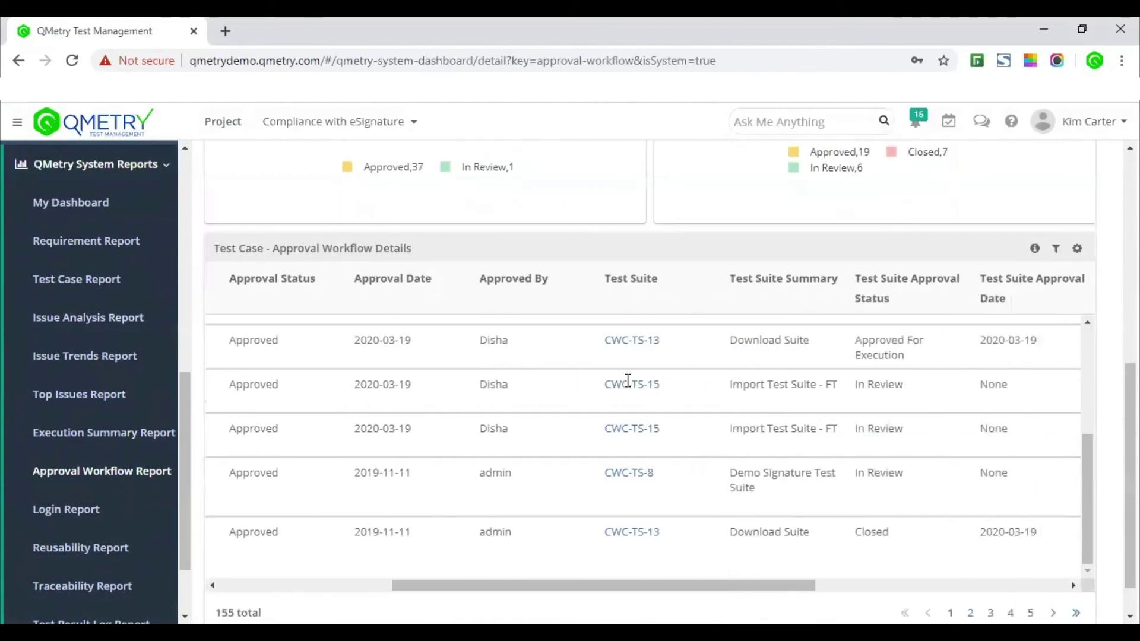
scroll(628, 380, "right", 4)
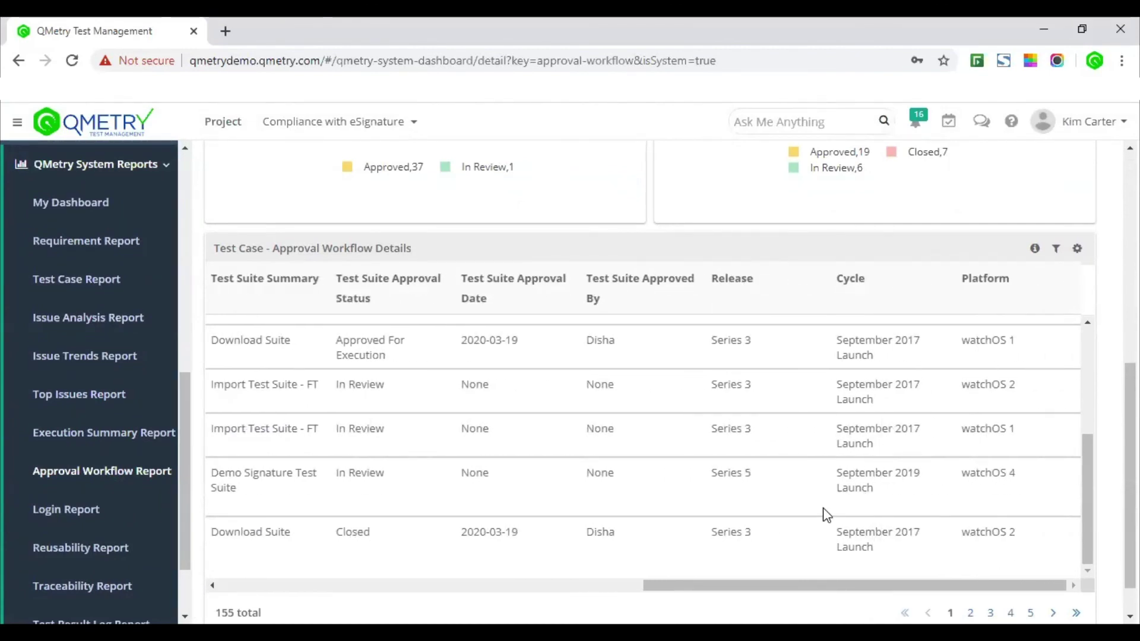
scroll(827, 514, "down", 1)
scroll(827, 514, "left", 3)
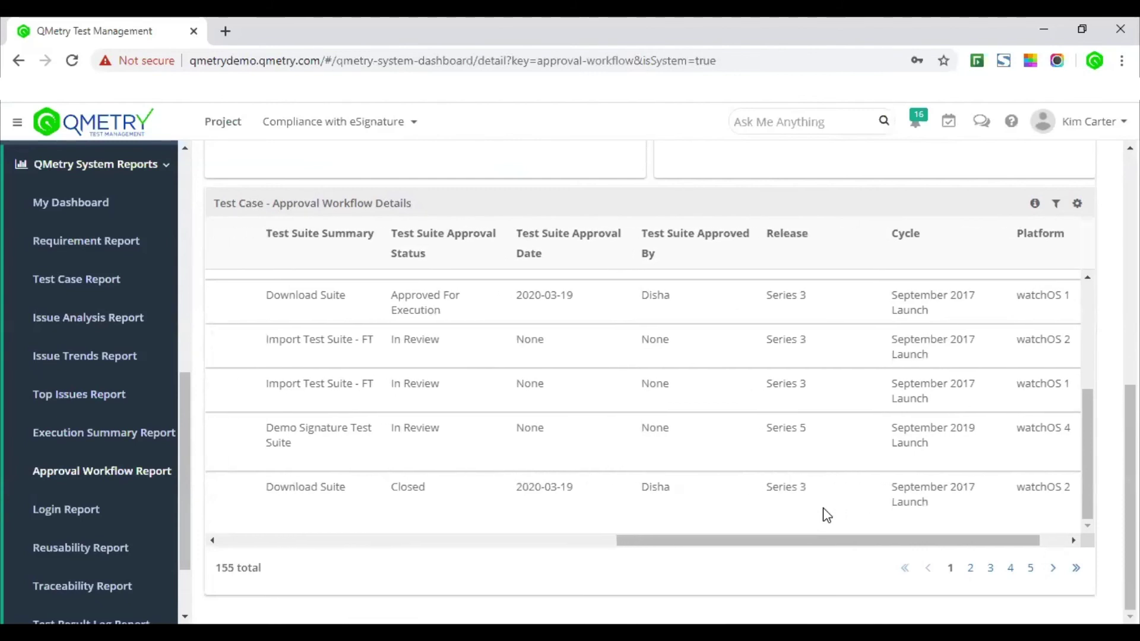
scroll(827, 514, "left", 2)
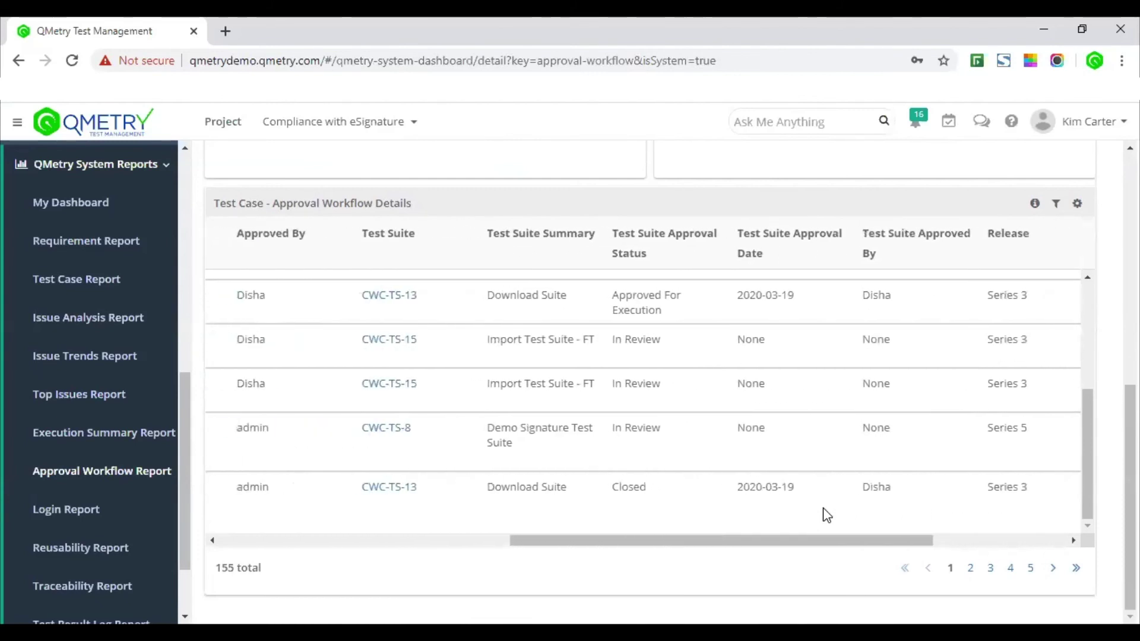
Step: Highlight the CWC-TS-15 In Review approval row, then scroll back to the report's top
left_click_drag(620, 295, 682, 357)
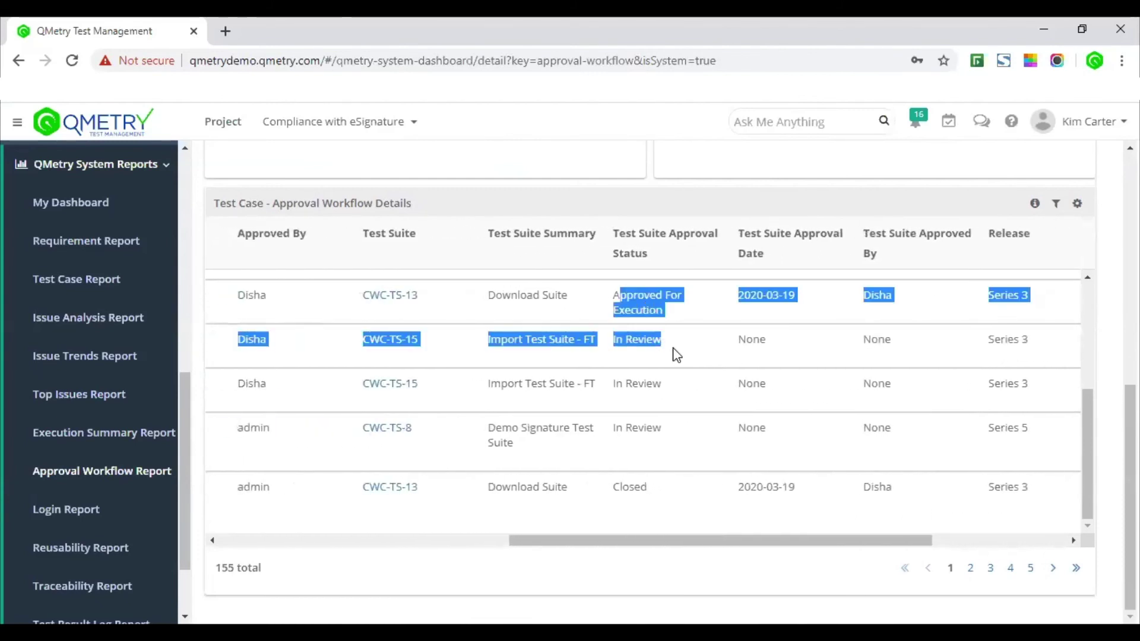
left_click(678, 353)
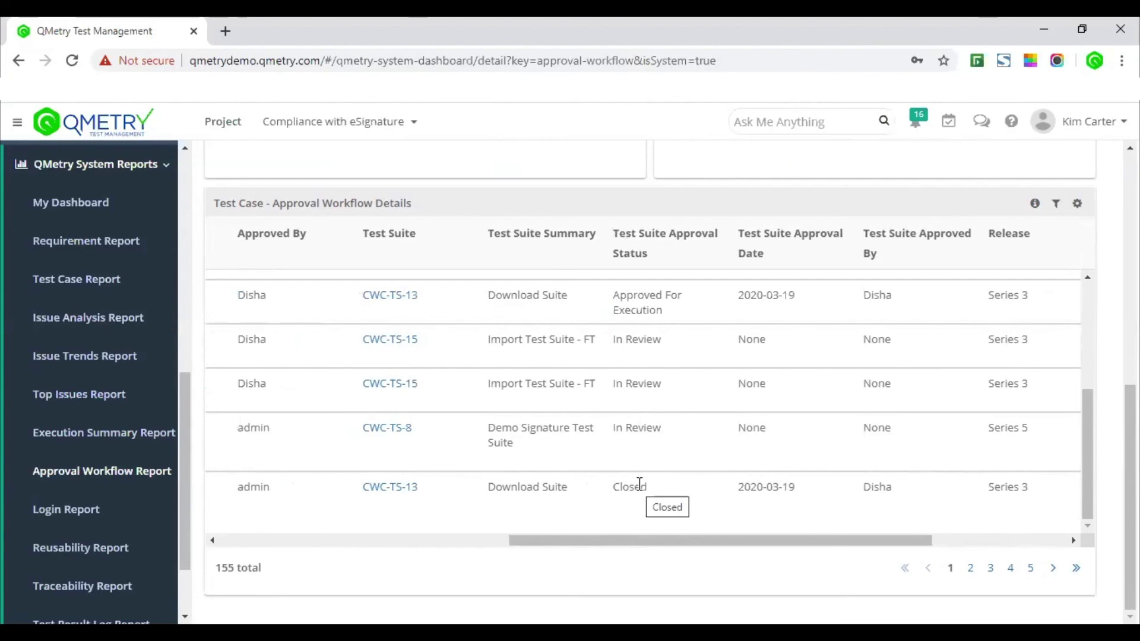
scroll(639, 484, "left", 5)
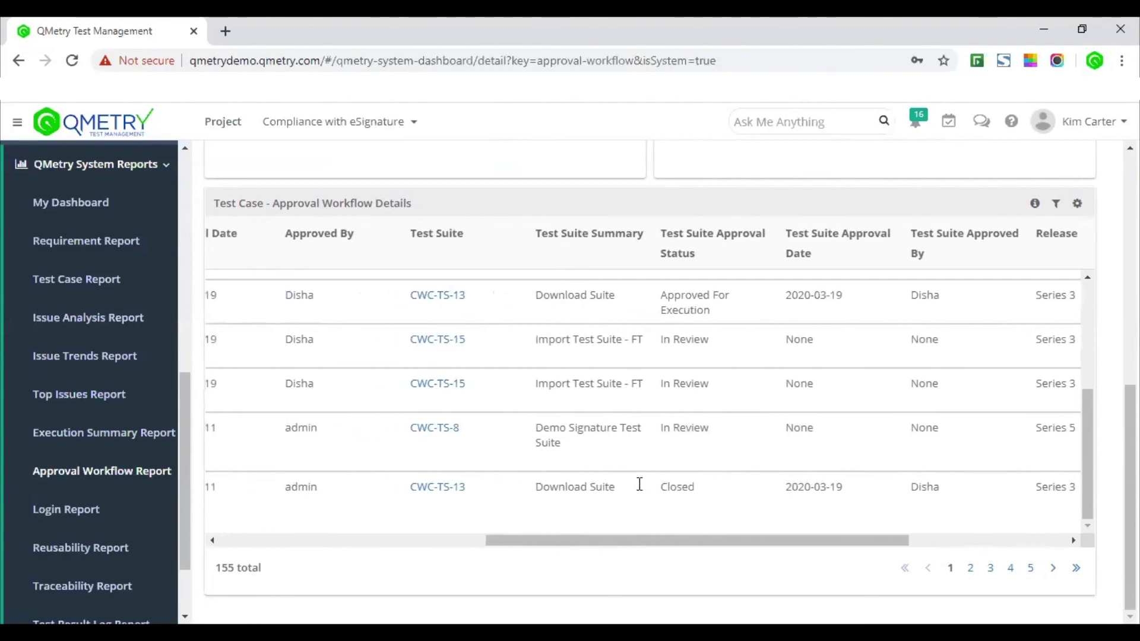
scroll(639, 484, "left", 5)
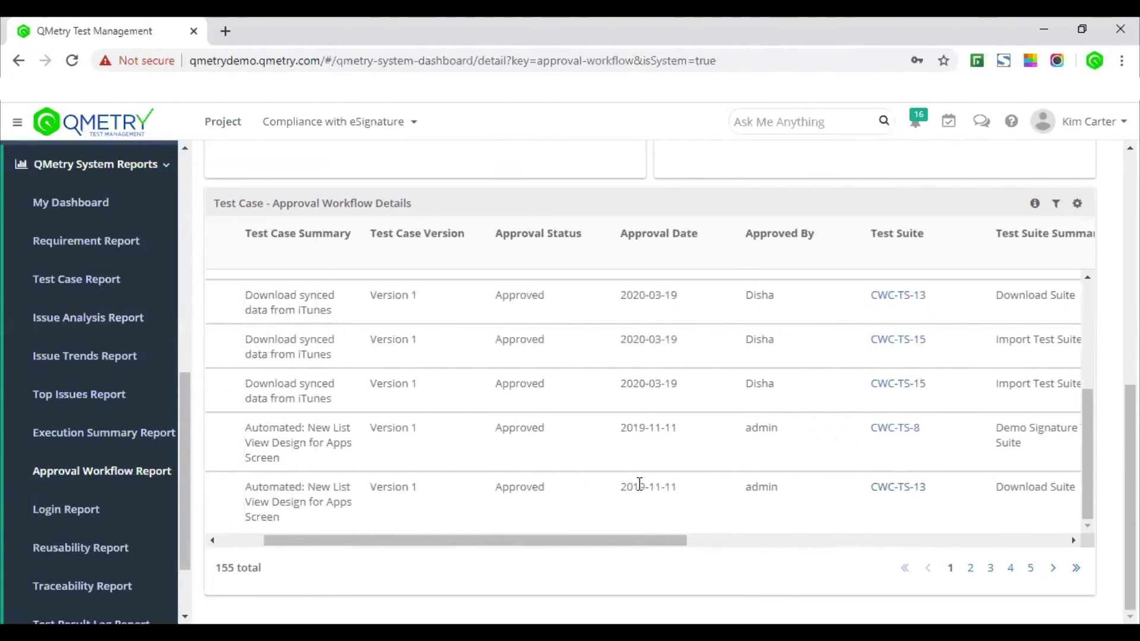
scroll(639, 484, "left", 4)
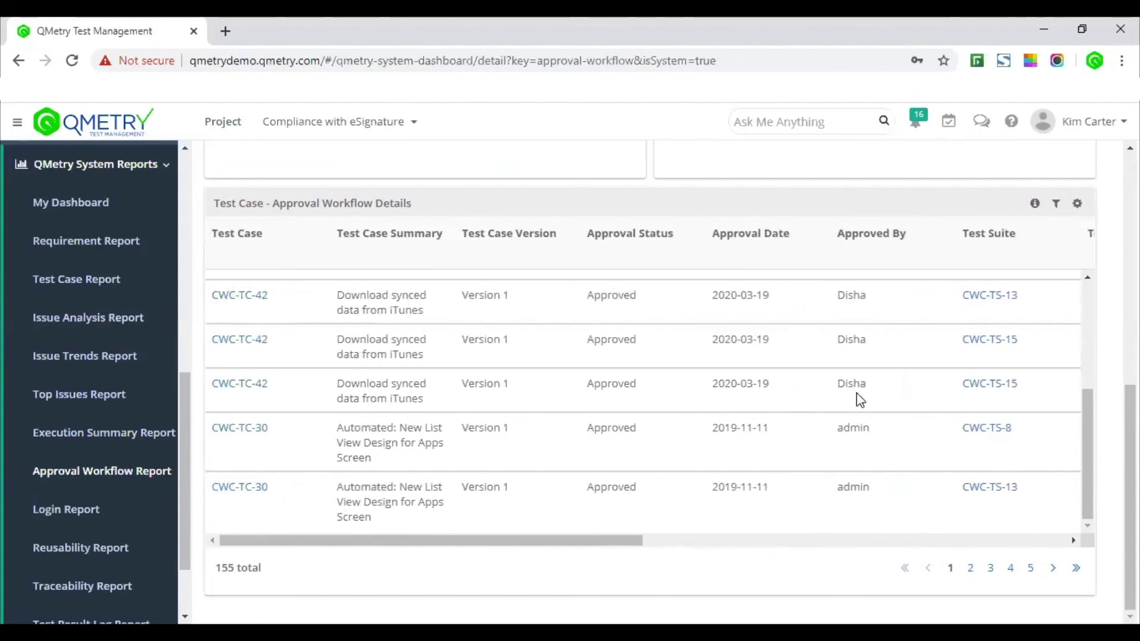
scroll(856, 398, "up", 3)
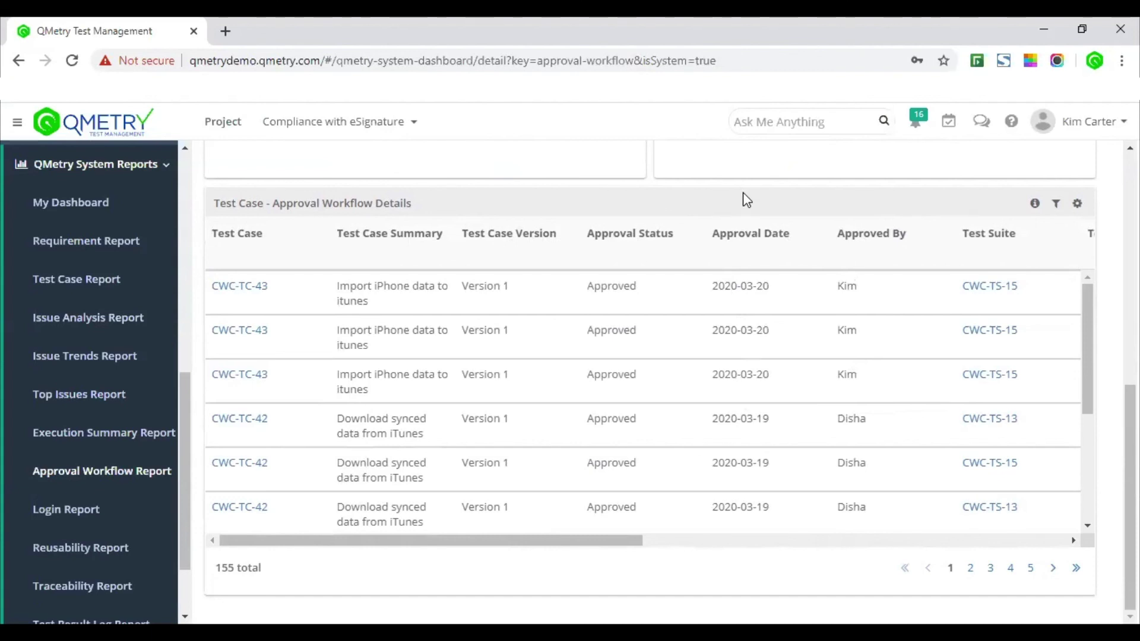
scroll(747, 200, "up", 3)
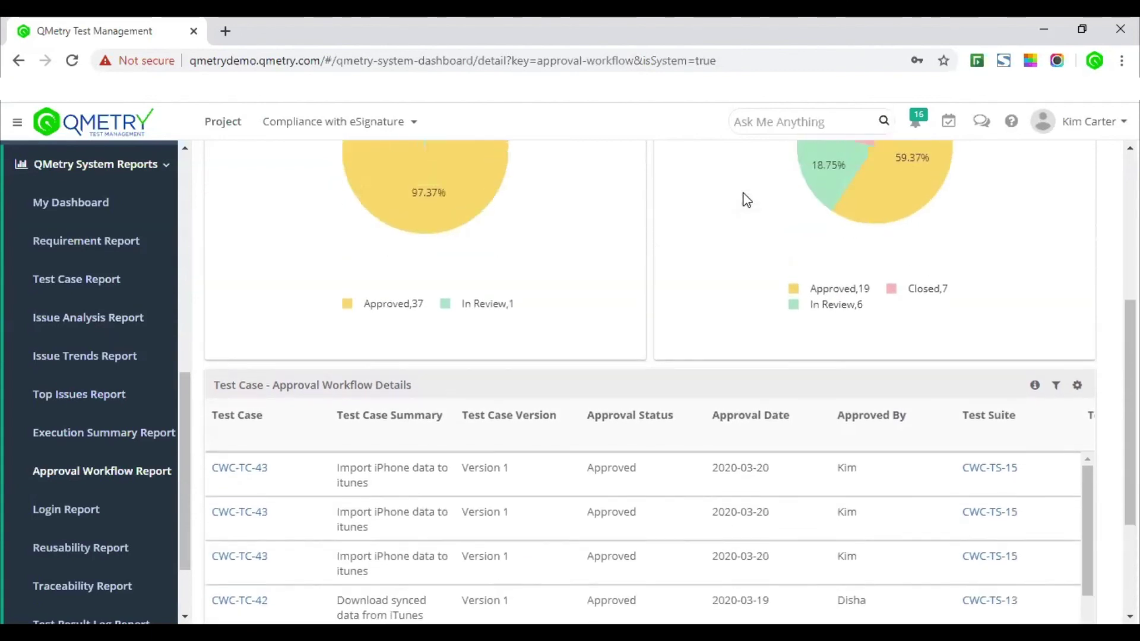
scroll(746, 200, "up", 4)
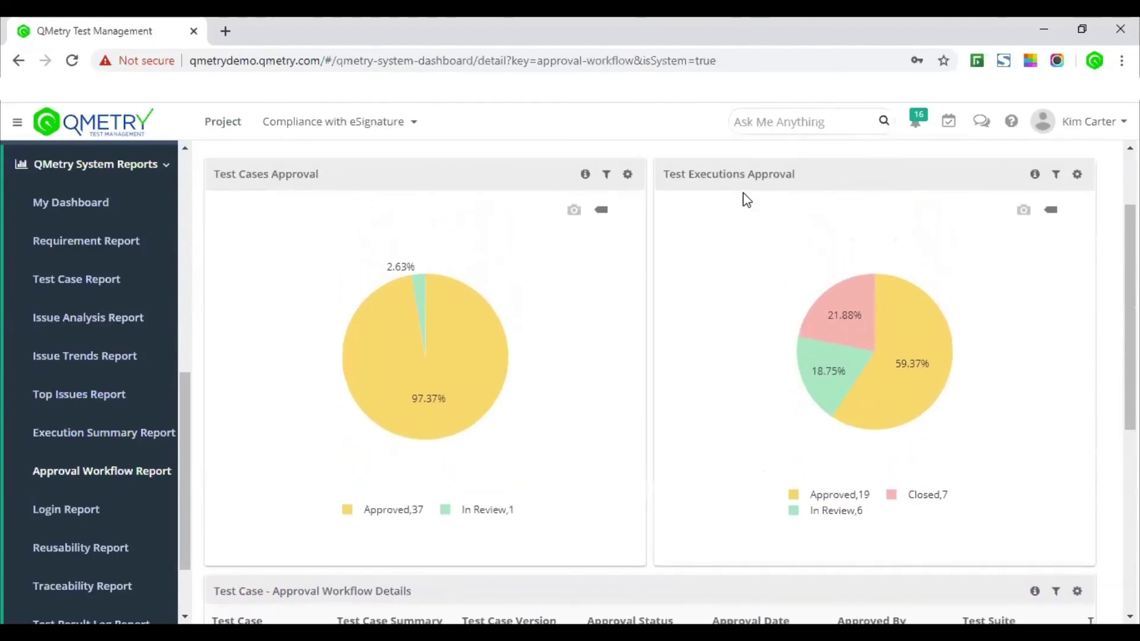